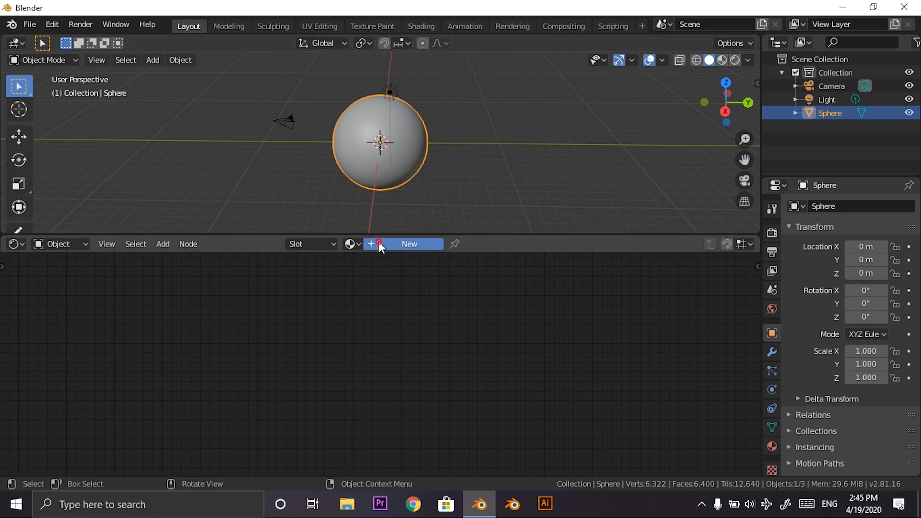
Create a new material for the sphere and add an Image Texture with Mapping and Texture Coordinate nodes to the Principled BSDF.
{"action": "scroll", "coordinate": [354, 346], "scroll_direction": "up", "scroll_amount": 3}
{"action": "middle_click_drag", "start_coordinate": [343, 347], "coordinate": [561, 284]}
{"action": "scroll", "coordinate": [561, 284], "scroll_direction": "up", "scroll_amount": 1}
{"action": "left_click", "coordinate": [410, 302]}
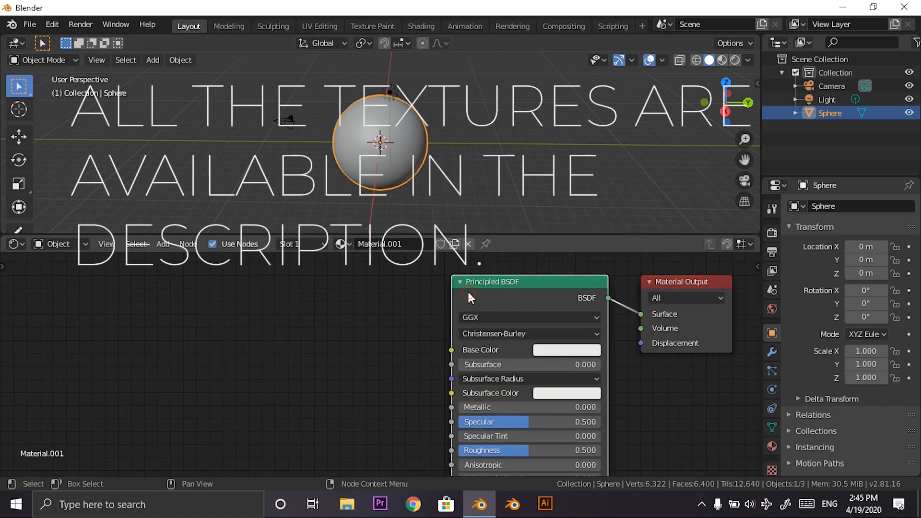
{"action": "key", "text": "ctrl+t"}
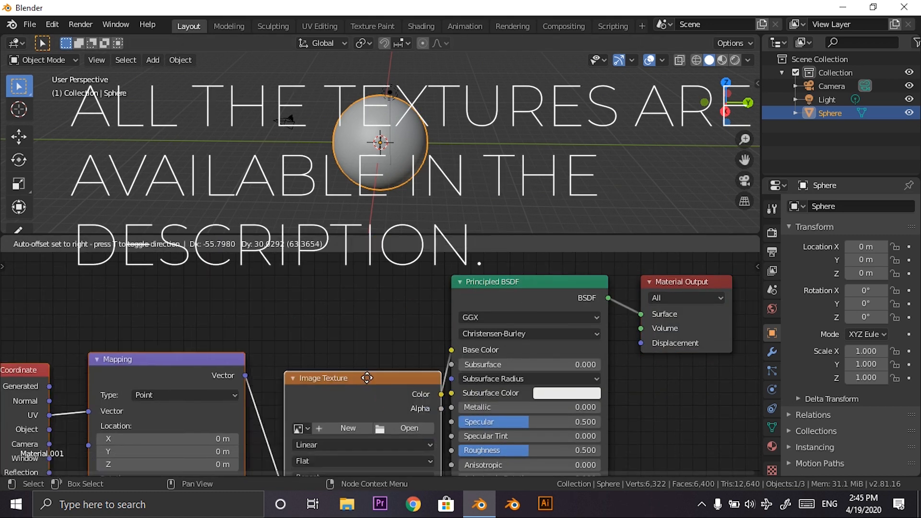
{"action": "left_click", "coordinate": [367, 330]}
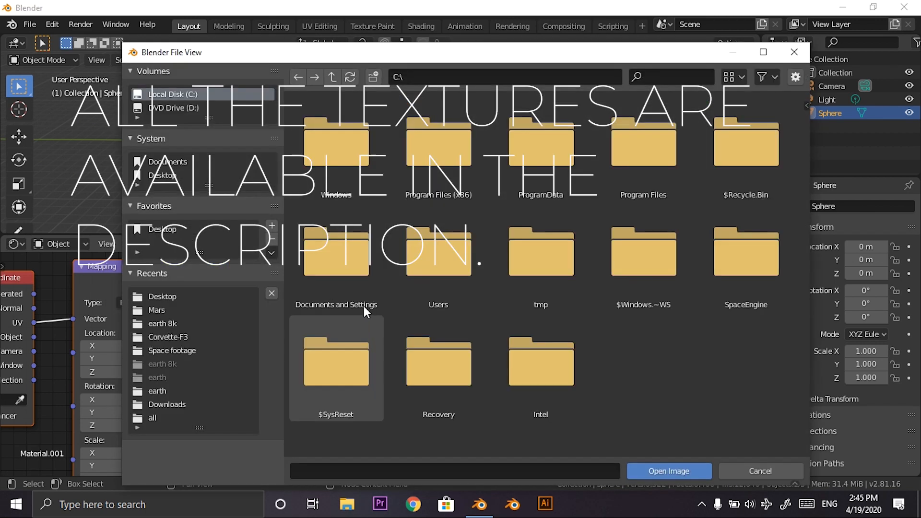
Load 8k_mars.jpg from the Mars folder on the Desktop into the image texture node.
{"action": "left_click", "coordinate": [164, 224]}
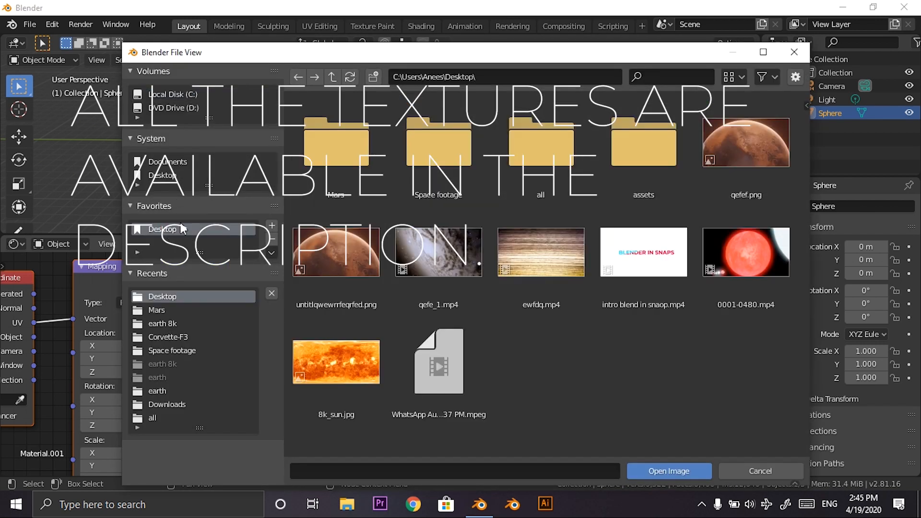
{"action": "left_click", "coordinate": [334, 131]}
{"action": "left_click", "coordinate": [365, 260]}
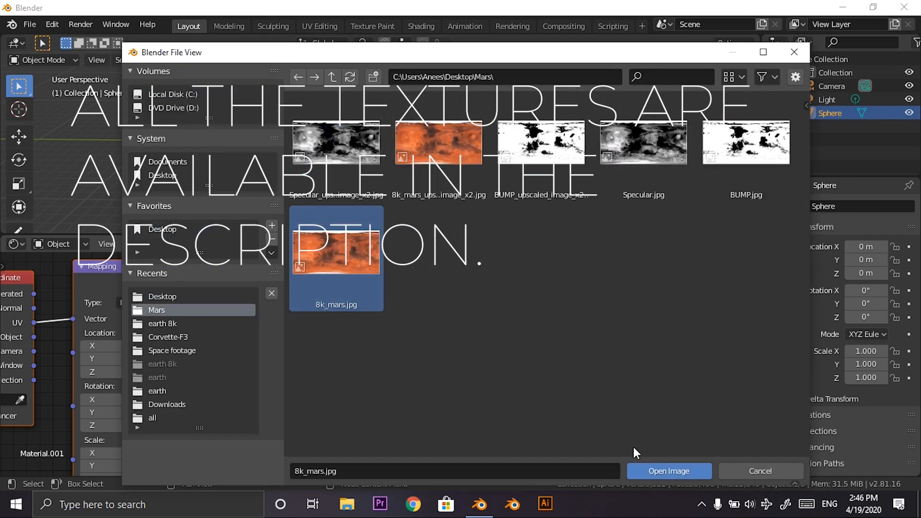
{"action": "left_click", "coordinate": [650, 471]}
Duplicate the 8k_mars.jpg texture node below the original and connect the Mapping node's Vector output to the copy.
{"action": "scroll", "coordinate": [555, 359], "scroll_direction": "down", "scroll_amount": 3}
{"action": "middle_click_drag", "start_coordinate": [372, 362], "coordinate": [374, 295]}
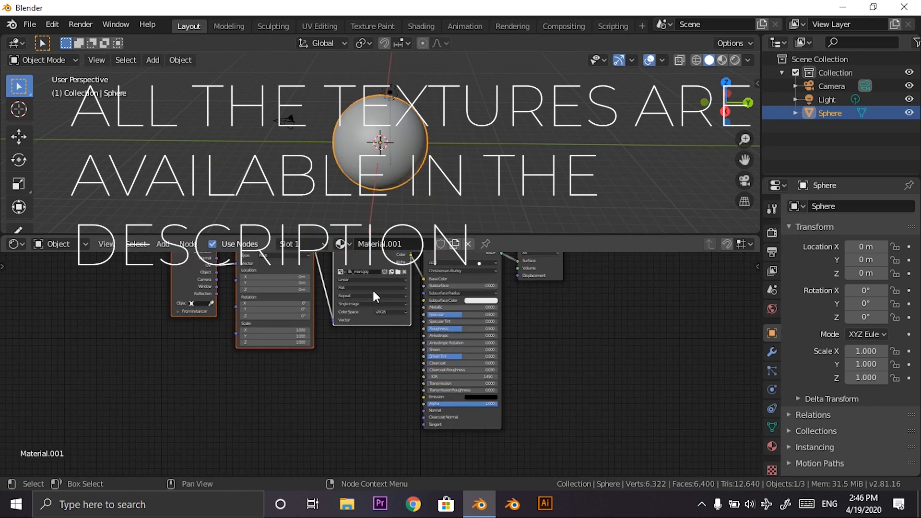
{"action": "left_click", "coordinate": [359, 317]}
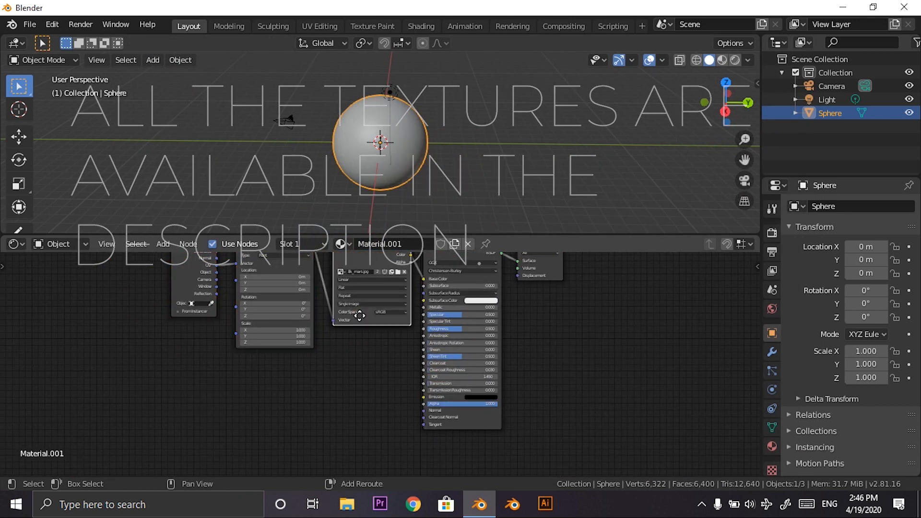
{"action": "key", "text": "shift+d"}
{"action": "left_click", "coordinate": [356, 388]}
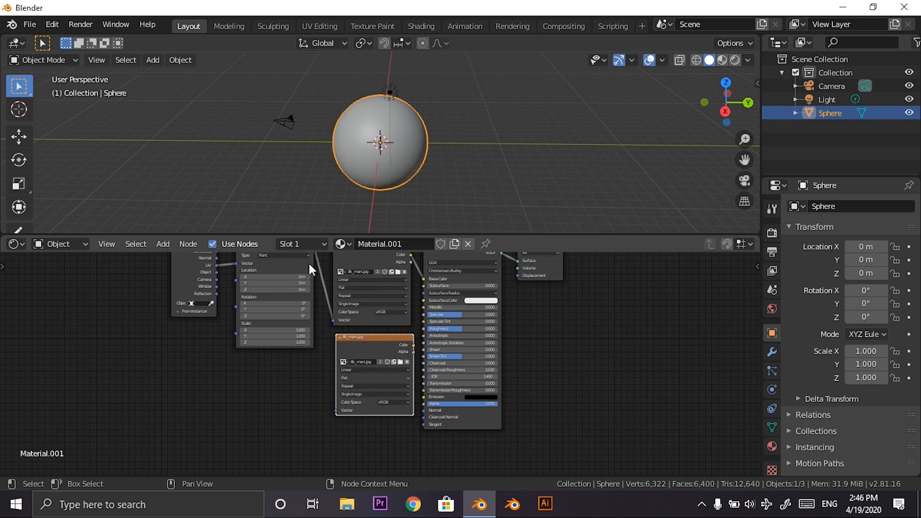
{"action": "scroll", "coordinate": [315, 278], "scroll_direction": "down", "scroll_amount": 1}
{"action": "left_click_drag", "start_coordinate": [323, 263], "coordinate": [343, 403]}
{"action": "scroll", "coordinate": [405, 350], "scroll_direction": "up", "scroll_amount": 2}
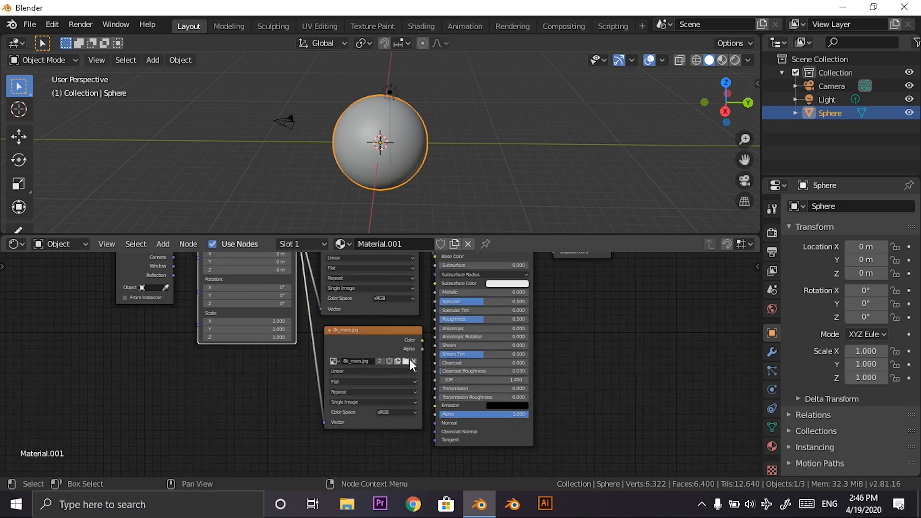
Replace the image in the duplicated texture node with Specular.jpg from the Desktop's Mars folder.
{"action": "left_click", "coordinate": [413, 361]}
{"action": "left_click", "coordinate": [395, 362]}
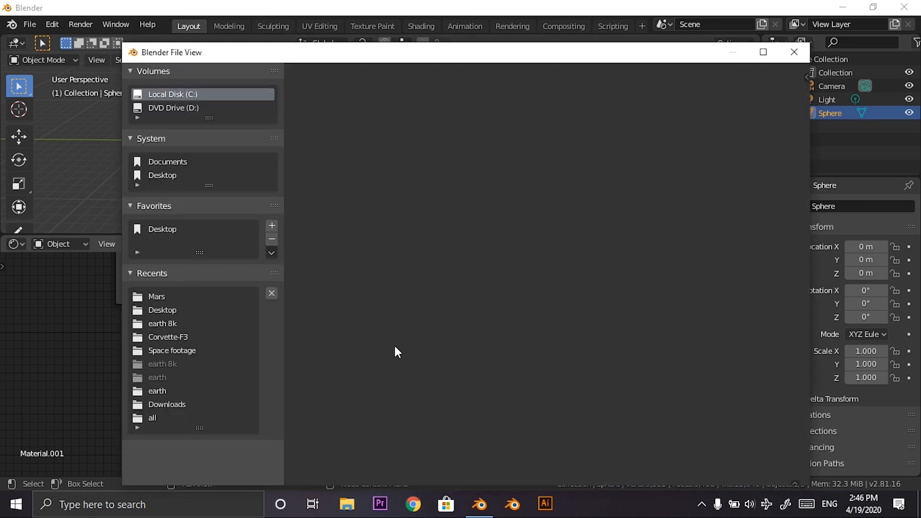
{"action": "left_click", "coordinate": [172, 176]}
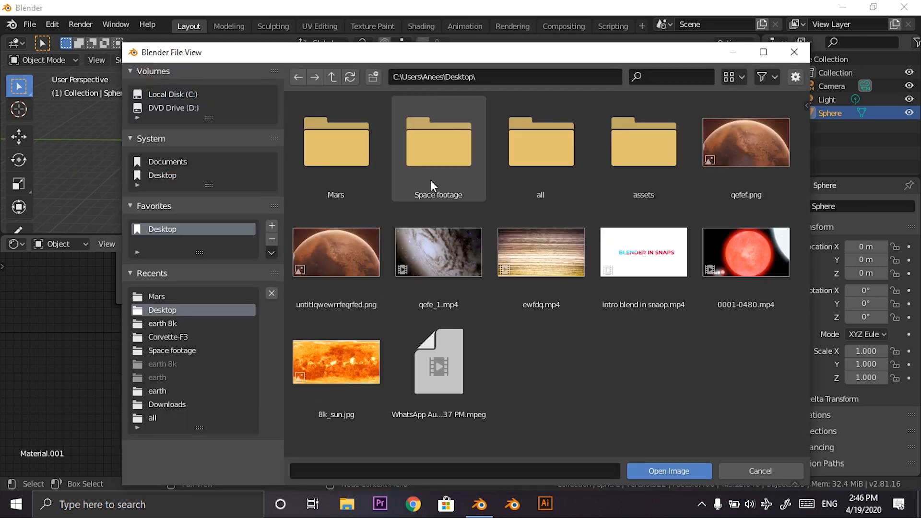
{"action": "double_click", "coordinate": [364, 177]}
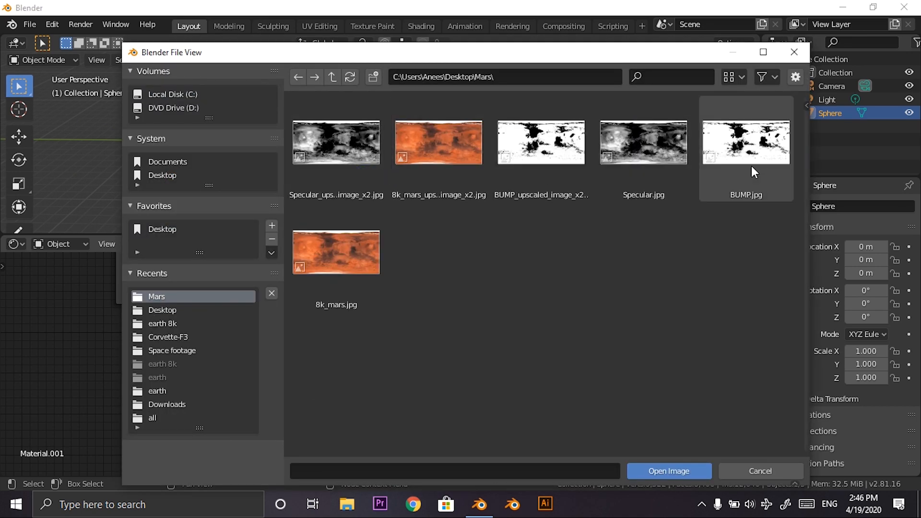
{"action": "left_click", "coordinate": [644, 144]}
{"action": "left_click", "coordinate": [676, 471]}
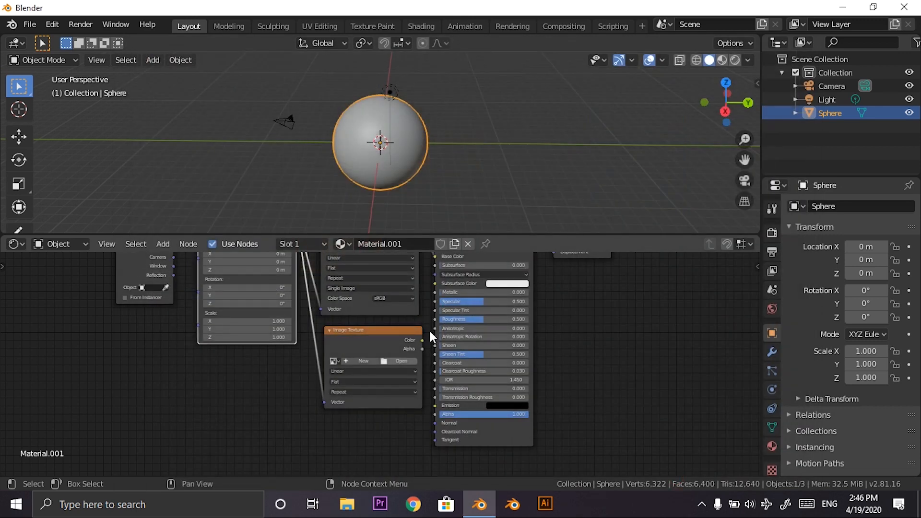
Connect the Specular.jpg texture's Color output to the Specular input of the Principled BSDF.
{"action": "scroll", "coordinate": [425, 332], "scroll_direction": "up", "scroll_amount": 4}
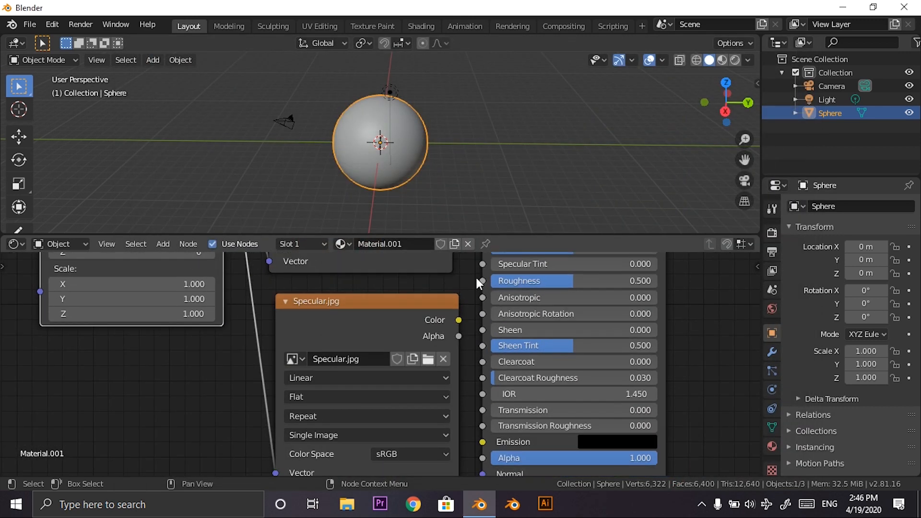
{"action": "scroll", "coordinate": [471, 275], "scroll_direction": "down", "scroll_amount": 1}
{"action": "left_click_drag", "start_coordinate": [447, 326], "coordinate": [468, 259]}
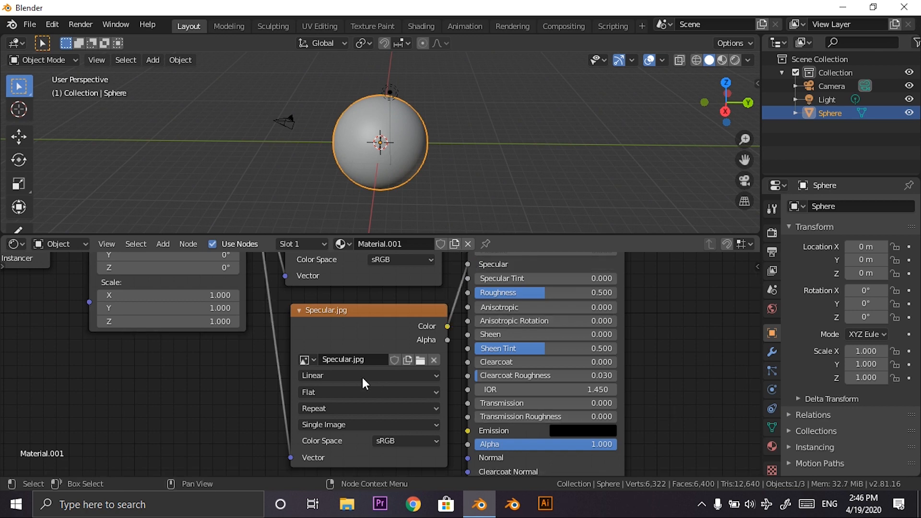
Duplicate the Specular.jpg node below itself, enlarge the node editor, and connect the Mapping node's Vector output to the new copy.
{"action": "scroll", "coordinate": [330, 304], "scroll_direction": "down", "scroll_amount": 2}
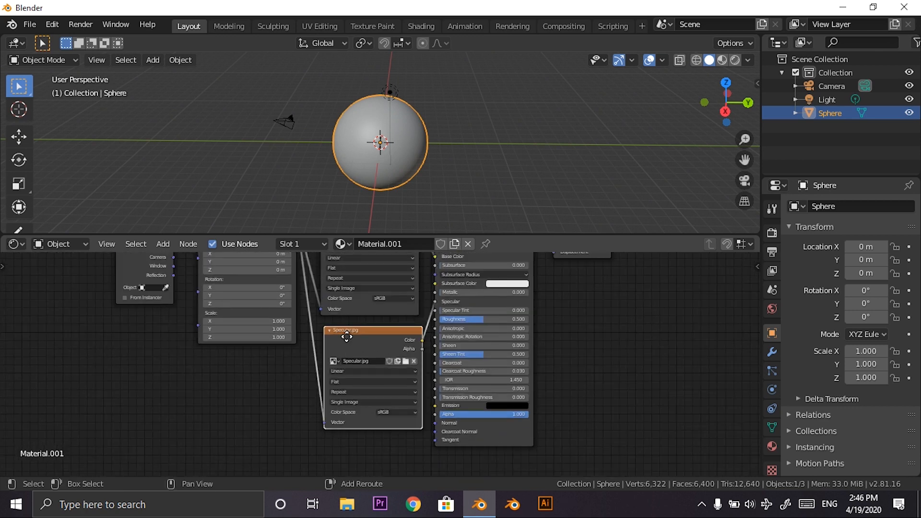
{"action": "key", "text": "shift+d"}
{"action": "left_click", "coordinate": [347, 444]}
{"action": "scroll", "coordinate": [441, 326], "scroll_direction": "down", "scroll_amount": 2}
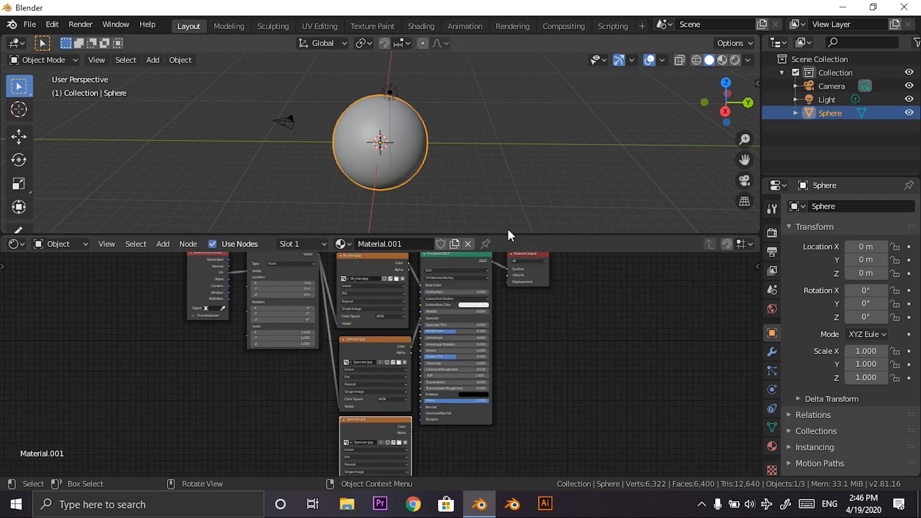
{"action": "left_click_drag", "start_coordinate": [508, 235], "coordinate": [520, 120]}
{"action": "scroll", "coordinate": [338, 219], "scroll_direction": "up", "scroll_amount": 6}
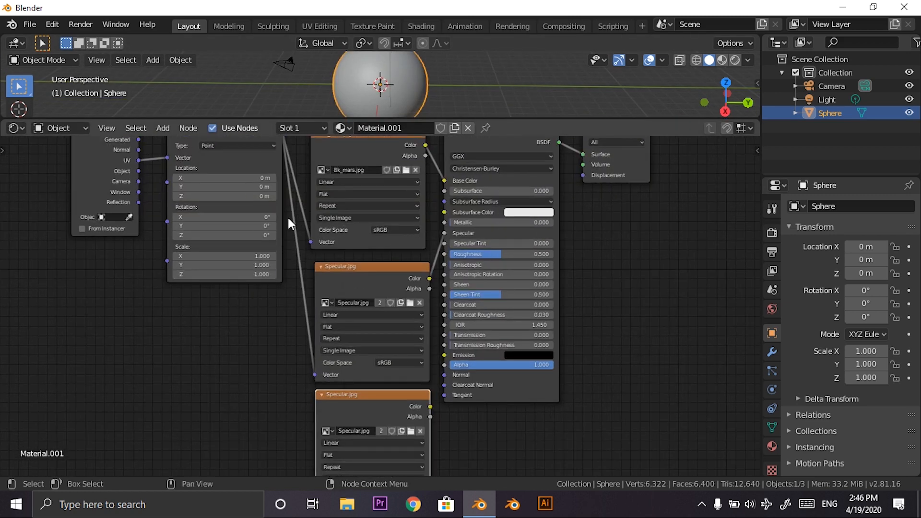
{"action": "scroll", "coordinate": [286, 216], "scroll_direction": "down", "scroll_amount": 4}
{"action": "left_click_drag", "start_coordinate": [308, 179], "coordinate": [338, 450]}
{"action": "scroll", "coordinate": [430, 412], "scroll_direction": "up", "scroll_amount": 2}
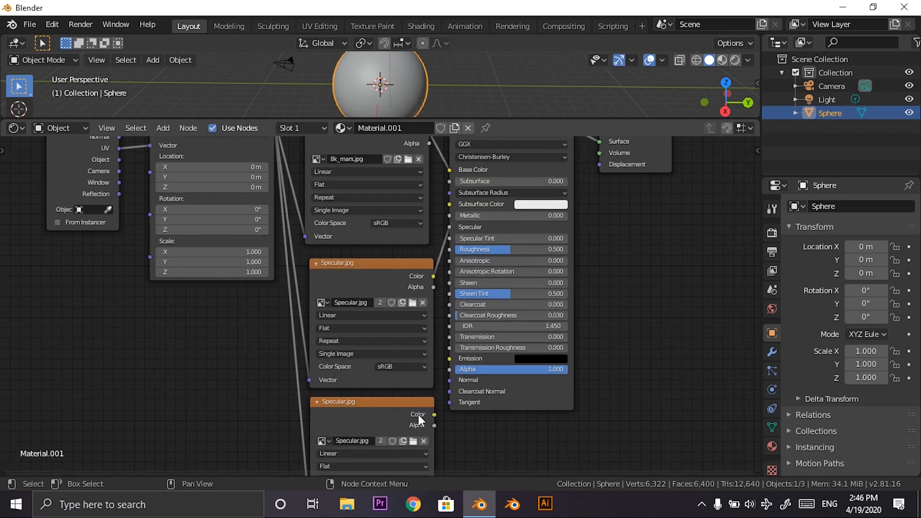
Replace the image in the lowest texture node with BUMP.jpg from the Desktop's Mars folder.
{"action": "scroll", "coordinate": [362, 412], "scroll_direction": "down", "scroll_amount": 2}
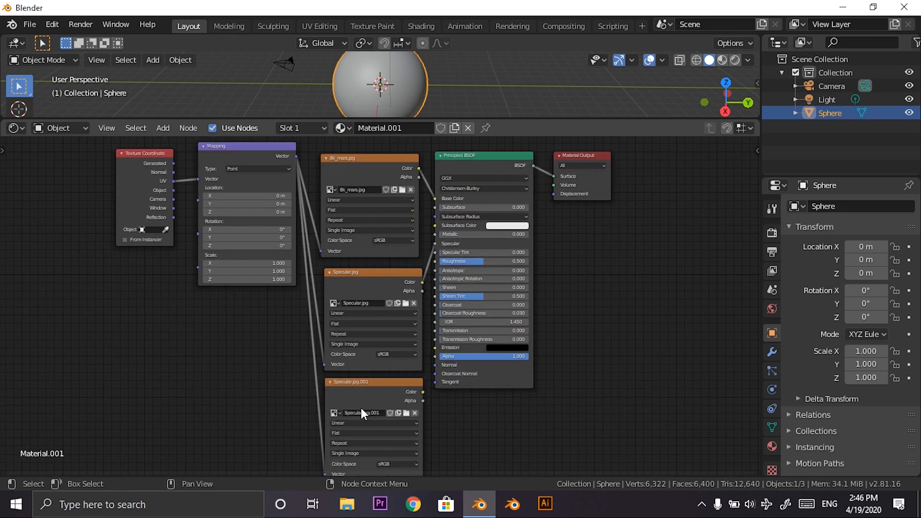
{"action": "left_click", "coordinate": [415, 413]}
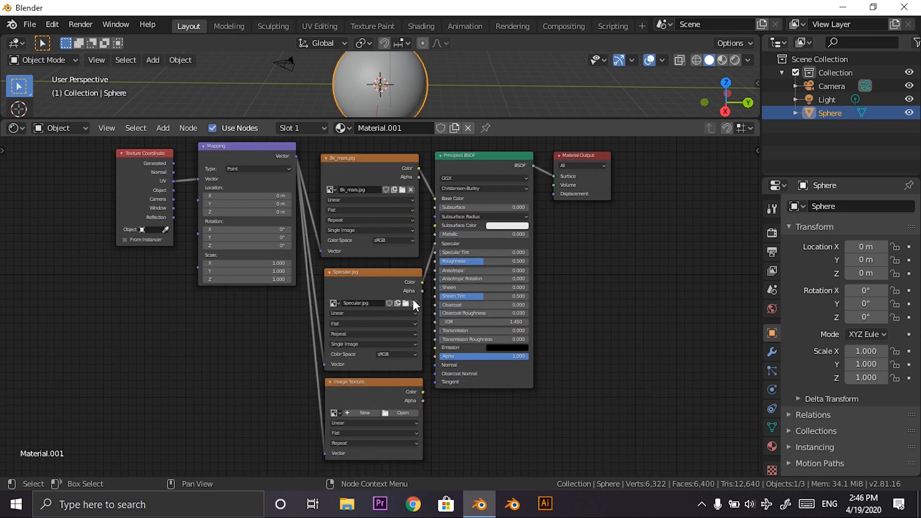
{"action": "left_click", "coordinate": [403, 412]}
{"action": "left_click", "coordinate": [173, 175]}
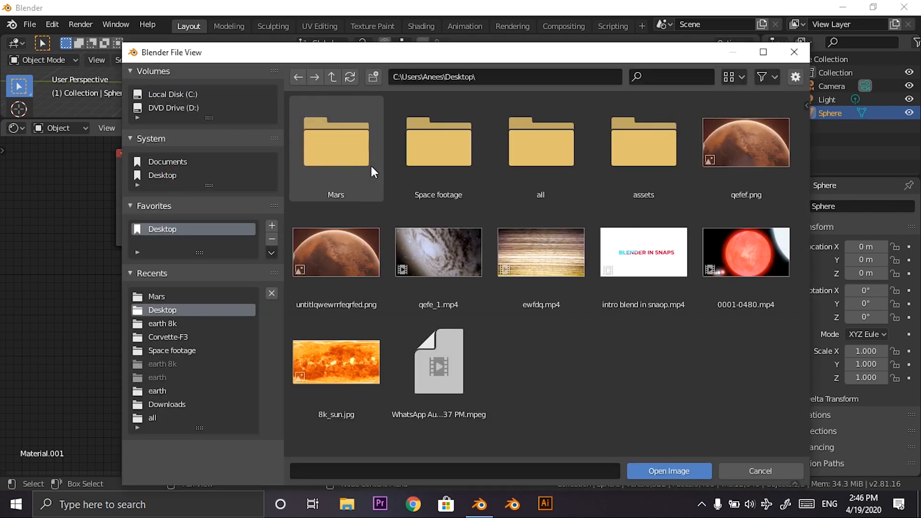
{"action": "double_click", "coordinate": [373, 170]}
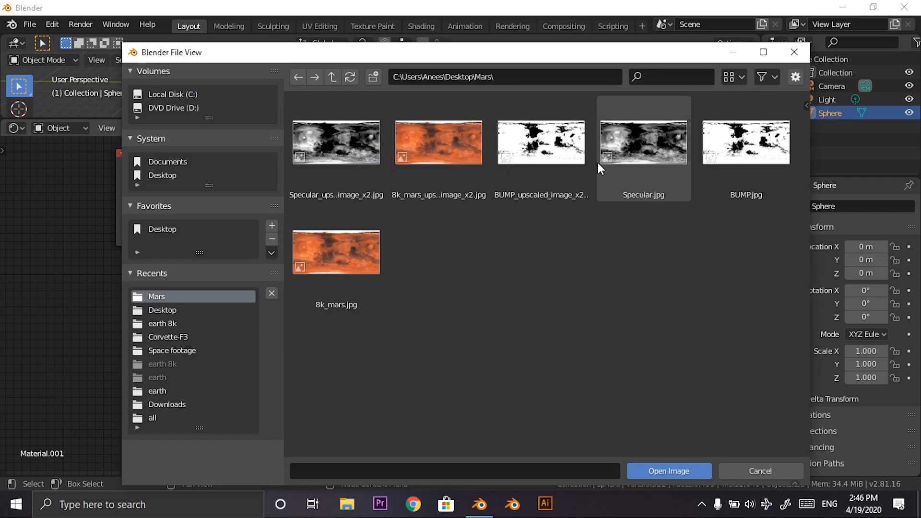
{"action": "left_click", "coordinate": [753, 162]}
{"action": "left_click", "coordinate": [660, 469]}
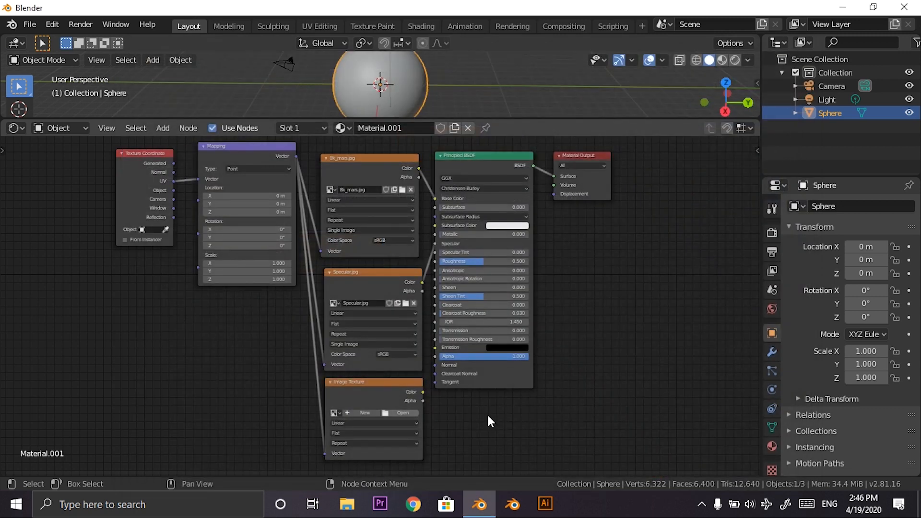
Add a Bump node, feeding the BUMP.jpg Color into its Height and its Normal output into the Principled BSDF's Normal input.
{"action": "key", "text": "shift+a"}
{"action": "left_click", "coordinate": [456, 330]}
{"action": "type", "text": "bu"}
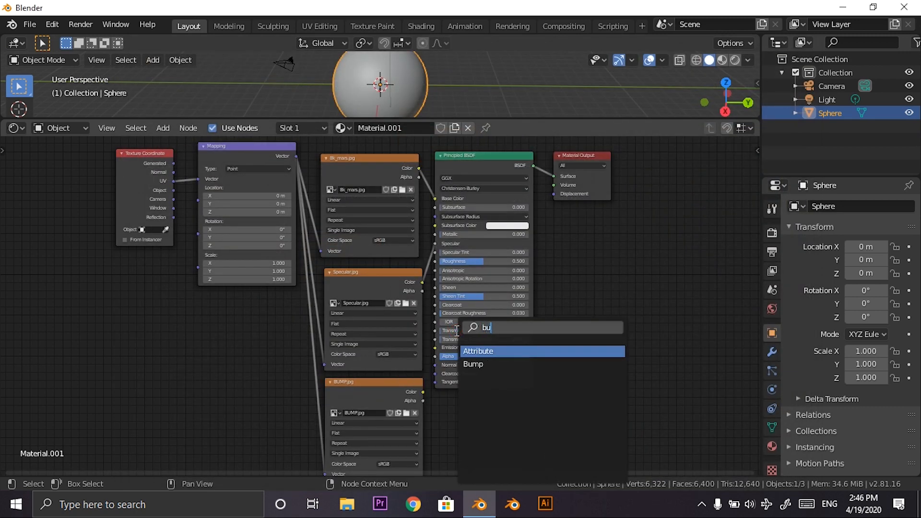
{"action": "type", "text": "mp"}
{"action": "left_click", "coordinate": [467, 352]}
{"action": "left_click", "coordinate": [452, 393]}
{"action": "left_click_drag", "start_coordinate": [422, 392], "coordinate": [452, 446]}
{"action": "left_click_drag", "start_coordinate": [509, 406], "coordinate": [436, 363]}
Move the BUMP.jpg node away from the Bump node and insert a MixRGB node on the link between them.
{"action": "left_click", "coordinate": [356, 400]}
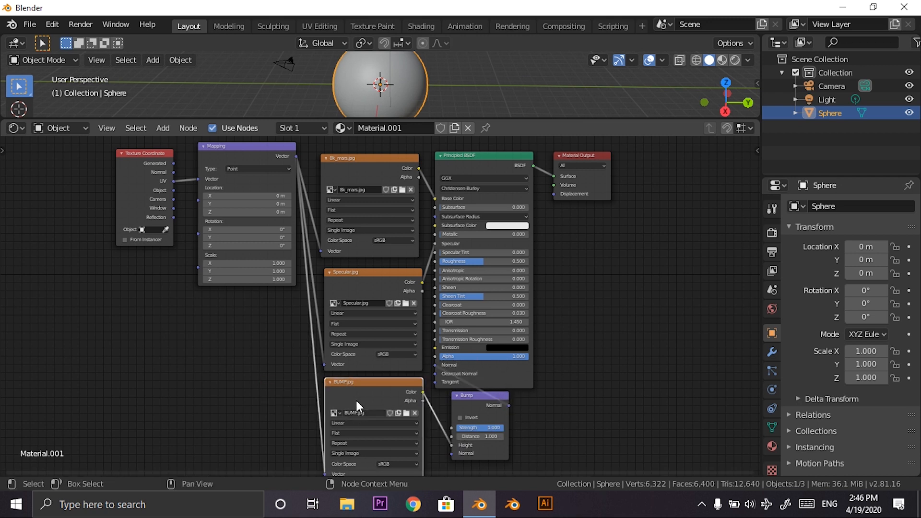
{"action": "left_click_drag", "start_coordinate": [356, 400], "coordinate": [181, 398]}
{"action": "middle_click_drag", "start_coordinate": [383, 421], "coordinate": [375, 373]}
{"action": "key", "text": "shift+a"}
{"action": "left_click", "coordinate": [297, 333]}
{"action": "type", "text": "mi"}
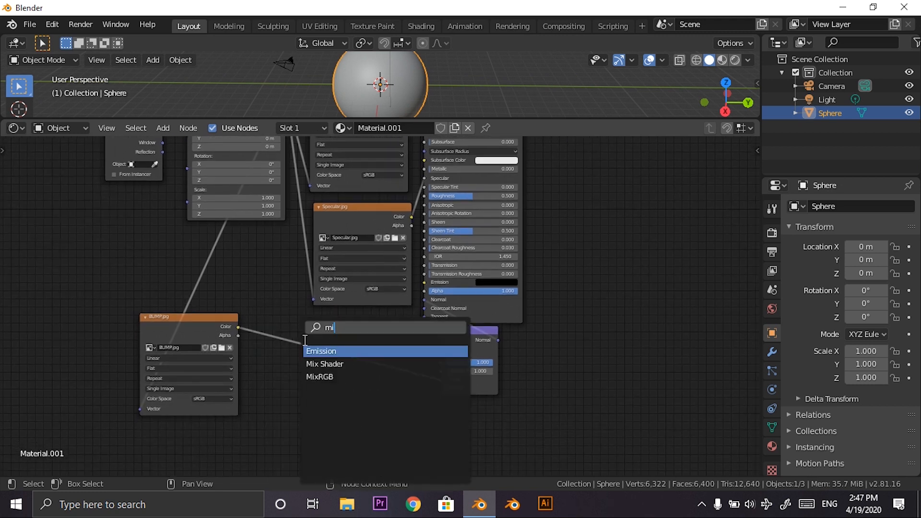
{"action": "left_click", "coordinate": [320, 376]}
{"action": "left_click", "coordinate": [313, 346]}
Add a Noise Texture below the mix node and connect its Color output to the Color2 input.
{"action": "middle_click_drag", "start_coordinate": [326, 397], "coordinate": [360, 387]}
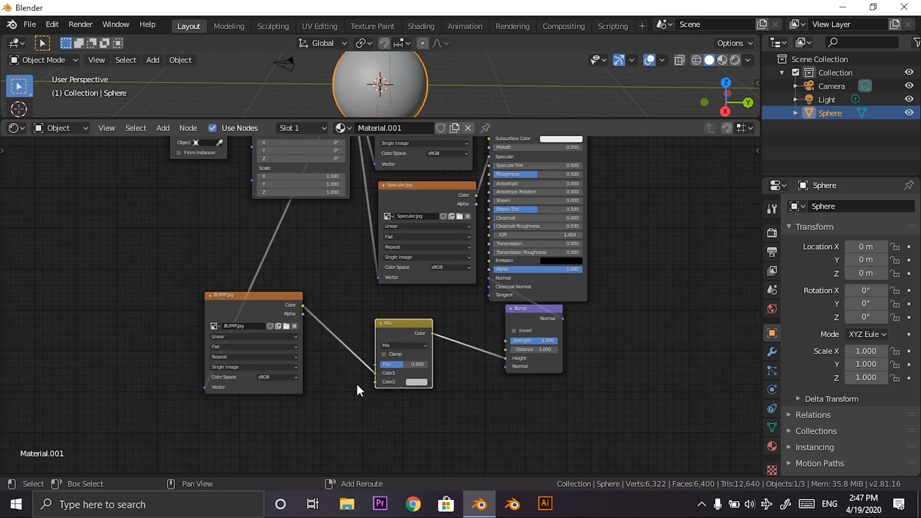
{"action": "key", "text": "shift+a"}
{"action": "left_click", "coordinate": [322, 330]}
{"action": "type", "text": "noi"}
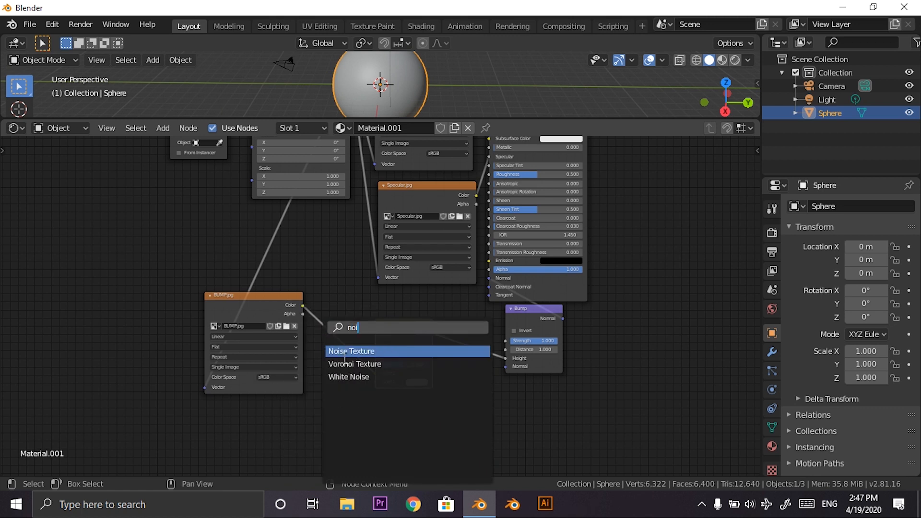
{"action": "left_click", "coordinate": [349, 351]}
{"action": "left_click", "coordinate": [363, 409]}
{"action": "left_click_drag", "start_coordinate": [366, 414], "coordinate": [375, 381]}
Set the mix node to Screen with a factor of 1.000, and the Noise Texture to scale 23.600 and detail 16.000.
{"action": "left_click", "coordinate": [394, 345]}
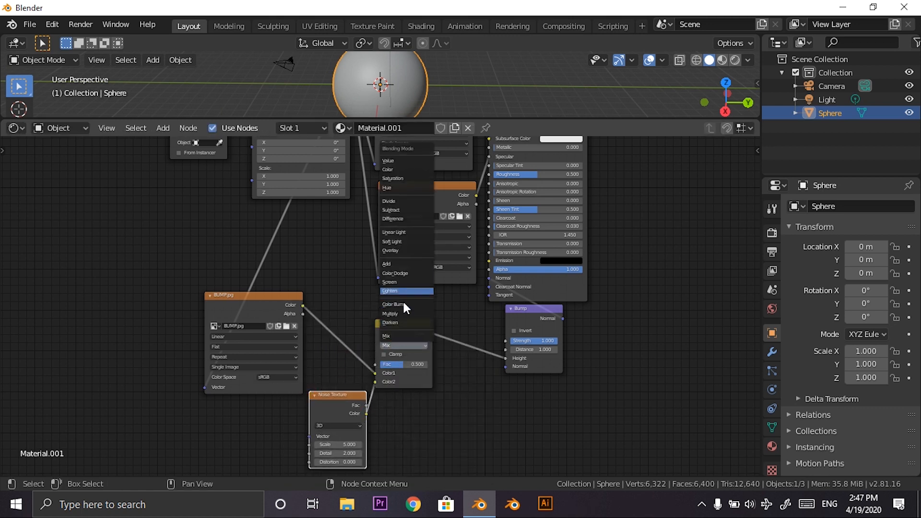
{"action": "left_click", "coordinate": [389, 282]}
{"action": "scroll", "coordinate": [391, 292], "scroll_direction": "up", "scroll_amount": 1}
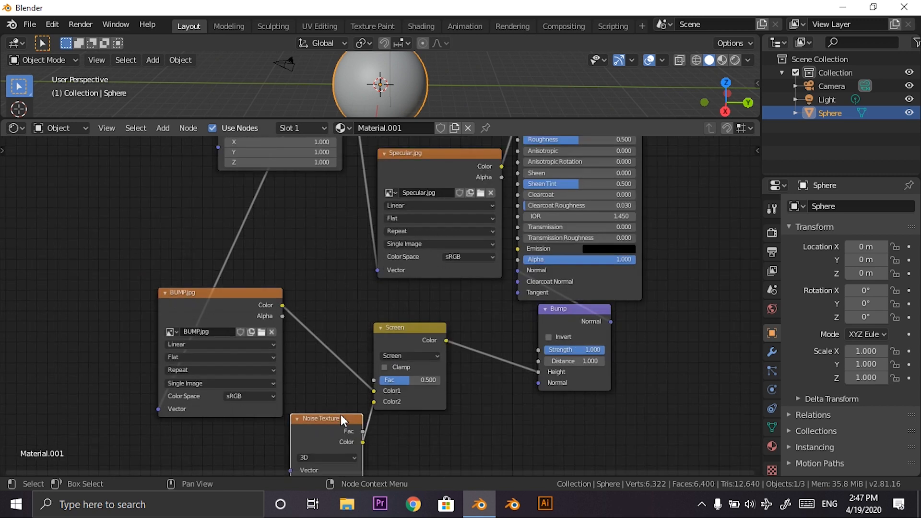
{"action": "scroll", "coordinate": [368, 336], "scroll_direction": "up", "scroll_amount": 3}
{"action": "middle_click_drag", "start_coordinate": [358, 351], "coordinate": [407, 231]}
{"action": "left_click_drag", "start_coordinate": [348, 406], "coordinate": [401, 422]}
{"action": "scroll", "coordinate": [413, 358], "scroll_direction": "down", "scroll_amount": 1}
{"action": "middle_click_drag", "start_coordinate": [414, 352], "coordinate": [214, 412]}
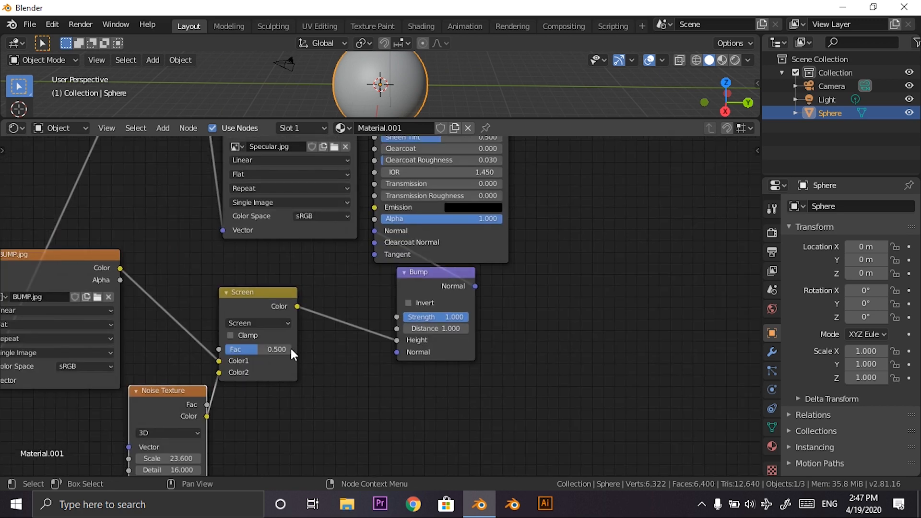
{"action": "middle_click_drag", "start_coordinate": [346, 360], "coordinate": [254, 414]}
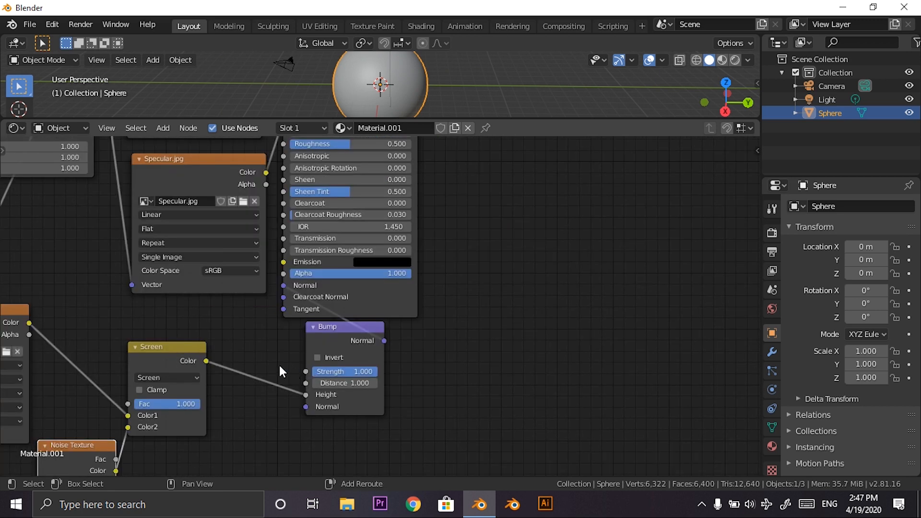
Insert a ColorRamp between the Screen mix node and the Bump node's Height input, and set the Bump strength to 0.092.
{"action": "key", "text": "shift+a"}
{"action": "left_click", "coordinate": [243, 333]}
{"action": "type", "text": "cl"}
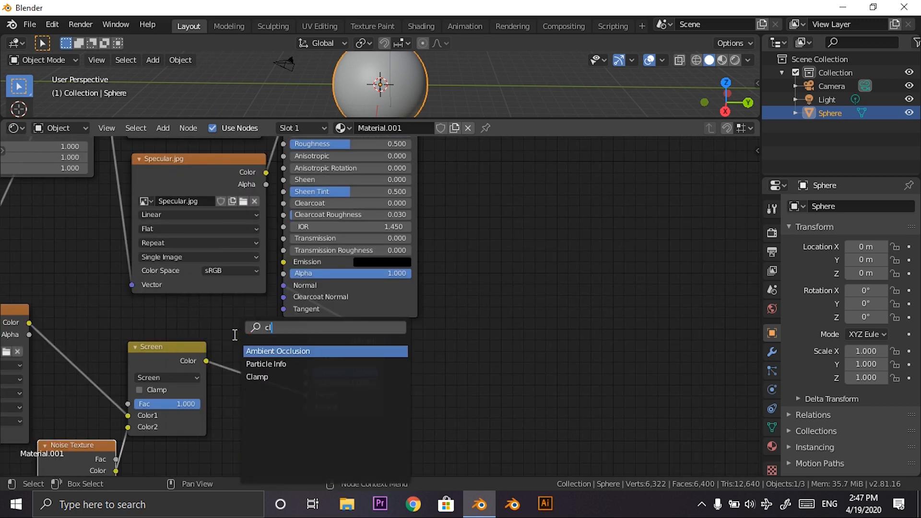
{"action": "key", "text": "BackSpace"}
{"action": "type", "text": "ol"}
{"action": "key", "text": "Down"}
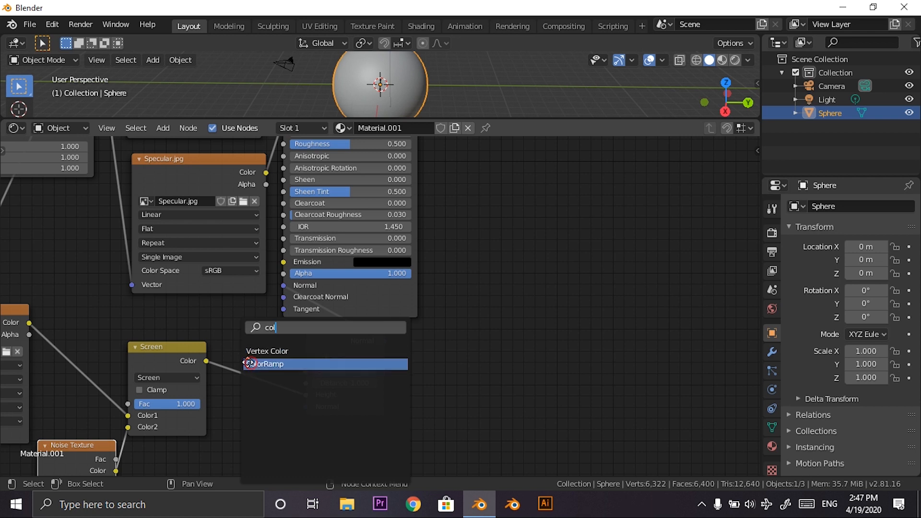
{"action": "key", "text": "Return"}
{"action": "left_click", "coordinate": [373, 334]}
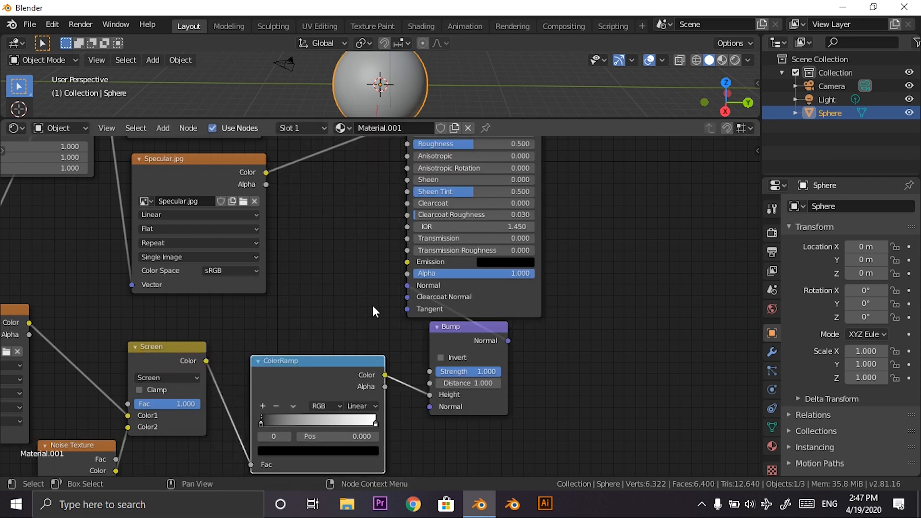
{"action": "left_click_drag", "start_coordinate": [484, 370], "coordinate": [418, 370]}
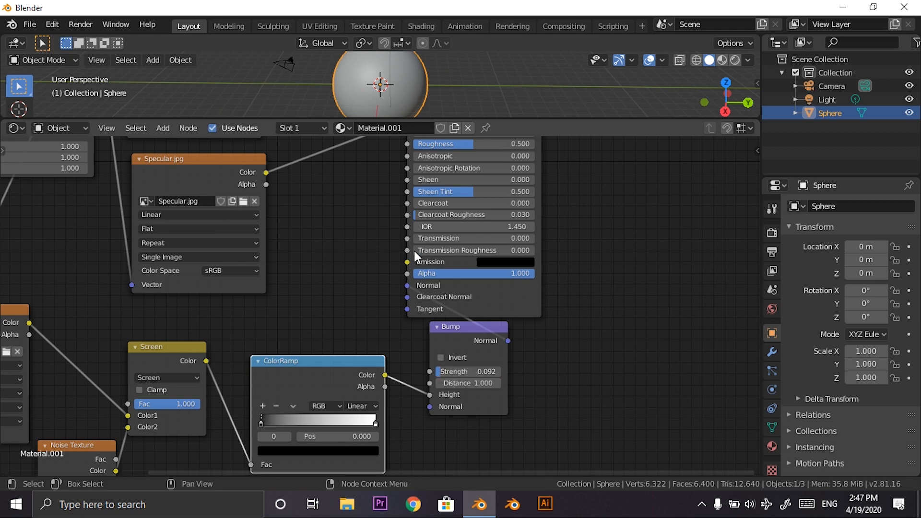
Save the project on the Desktop as "Mars tutorial.blend".
{"action": "key", "text": "ctrl+s"}
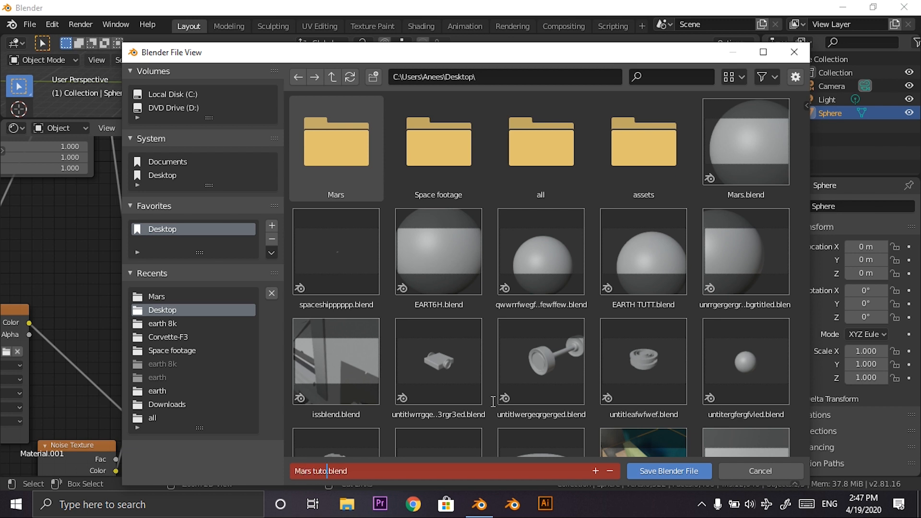
{"action": "type", "text": "Mars tutorial"}
{"action": "key", "text": "Return"}
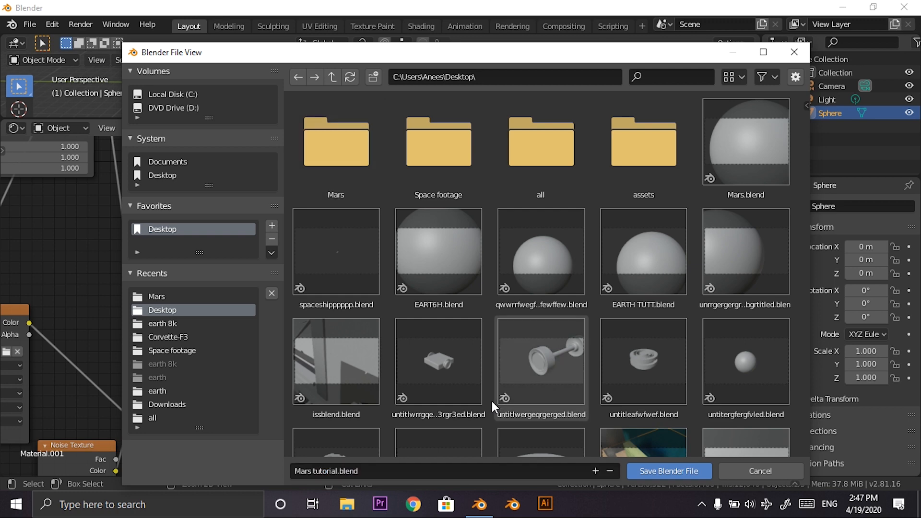
Enlarge the 3D viewport, switch it to rendered shading and inspect the sphere's surface up close.
{"action": "scroll", "coordinate": [448, 287], "scroll_direction": "down", "scroll_amount": 3}
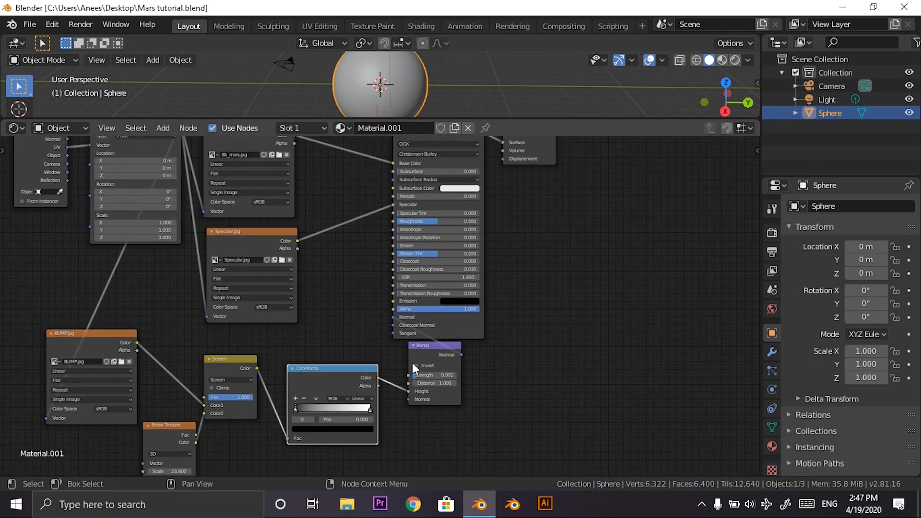
{"action": "left_click_drag", "start_coordinate": [399, 120], "coordinate": [413, 301]}
{"action": "key", "text": "z"}
{"action": "left_click", "coordinate": [402, 87]}
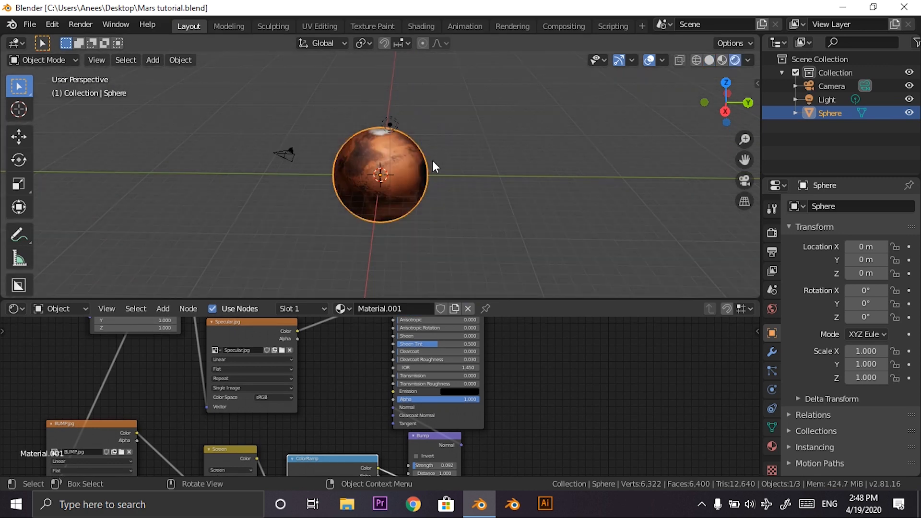
{"action": "scroll", "coordinate": [434, 161], "scroll_direction": "up", "scroll_amount": 5}
{"action": "scroll", "coordinate": [446, 161], "scroll_direction": "up", "scroll_amount": 5}
{"action": "scroll", "coordinate": [514, 157], "scroll_direction": "down", "scroll_amount": 5}
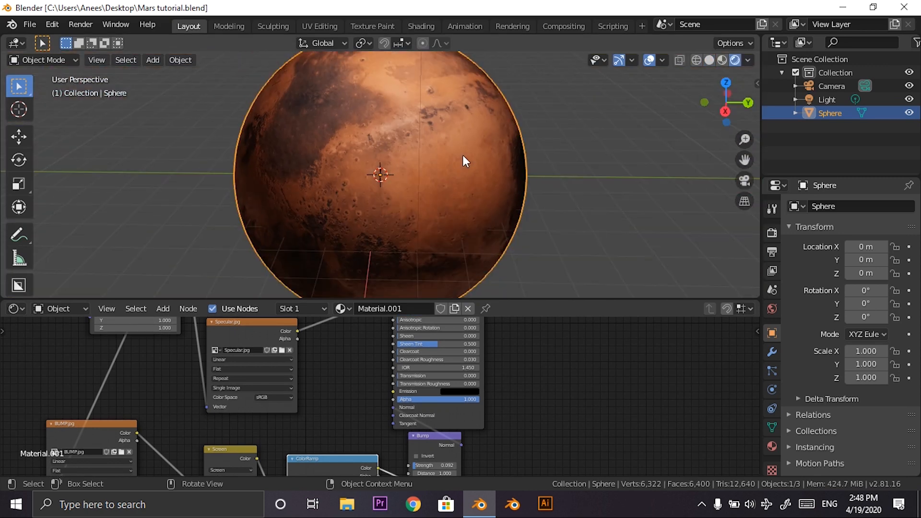
{"action": "middle_click_drag", "start_coordinate": [465, 161], "coordinate": [397, 170]}
{"action": "scroll", "coordinate": [393, 154], "scroll_direction": "up", "scroll_amount": 8}
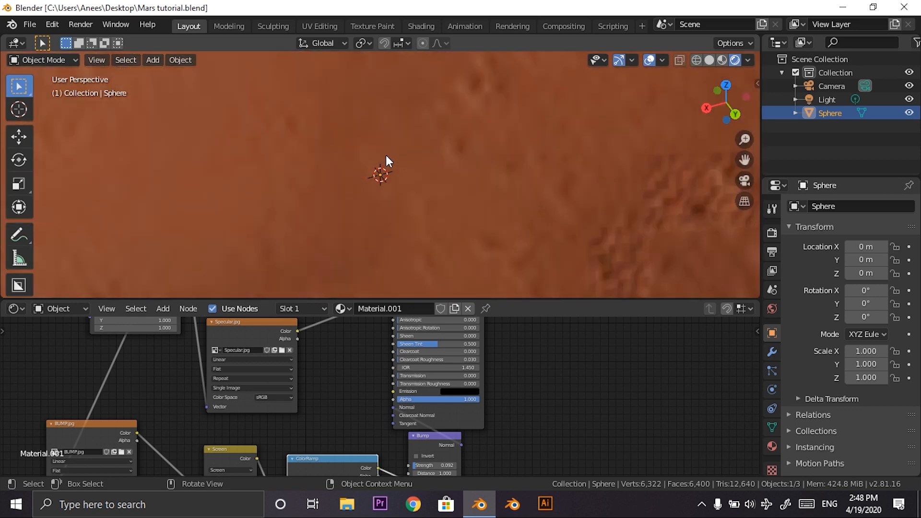
{"action": "scroll", "coordinate": [367, 154], "scroll_direction": "down", "scroll_amount": 5}
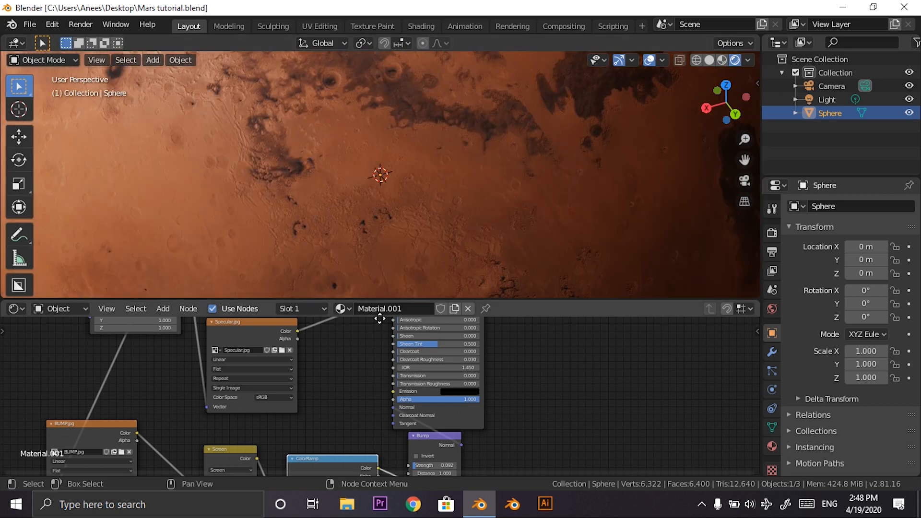
Move the ColorRamp's black stop to position 0.491 and save the file.
{"action": "middle_click_drag", "start_coordinate": [375, 475], "coordinate": [395, 399]}
{"action": "scroll", "coordinate": [390, 425], "scroll_direction": "up", "scroll_amount": 5}
{"action": "scroll", "coordinate": [383, 394], "scroll_direction": "up", "scroll_amount": 3}
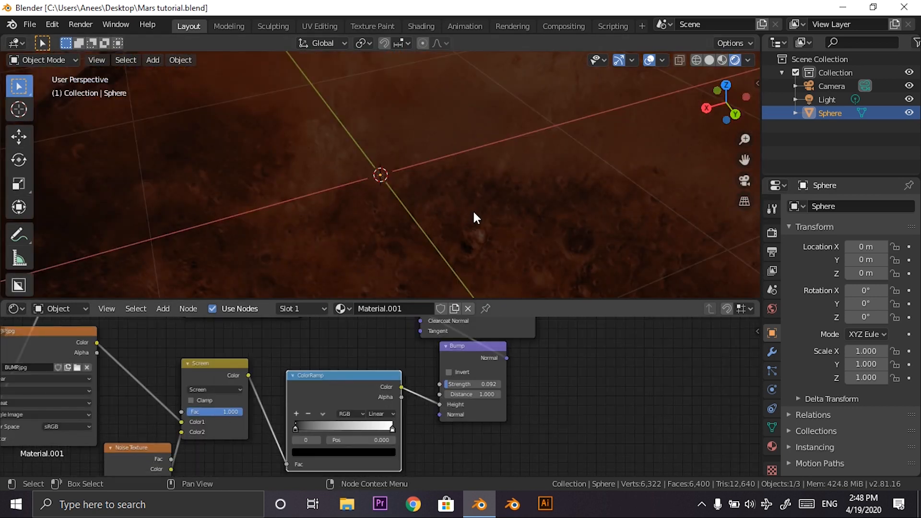
{"action": "scroll", "coordinate": [473, 210], "scroll_direction": "down", "scroll_amount": 5}
{"action": "left_click", "coordinate": [296, 427]}
{"action": "left_click_drag", "start_coordinate": [323, 425], "coordinate": [337, 425]}
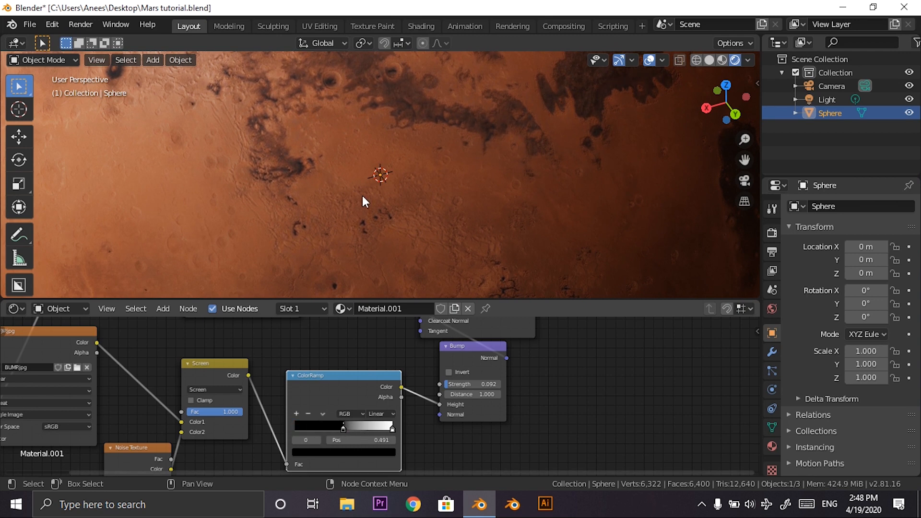
{"action": "key", "text": "ctrl+s"}
Lower the light along Z to a height of about 2.95 m and move it 1.96 m along X.
{"action": "scroll", "coordinate": [364, 195], "scroll_direction": "down", "scroll_amount": 4}
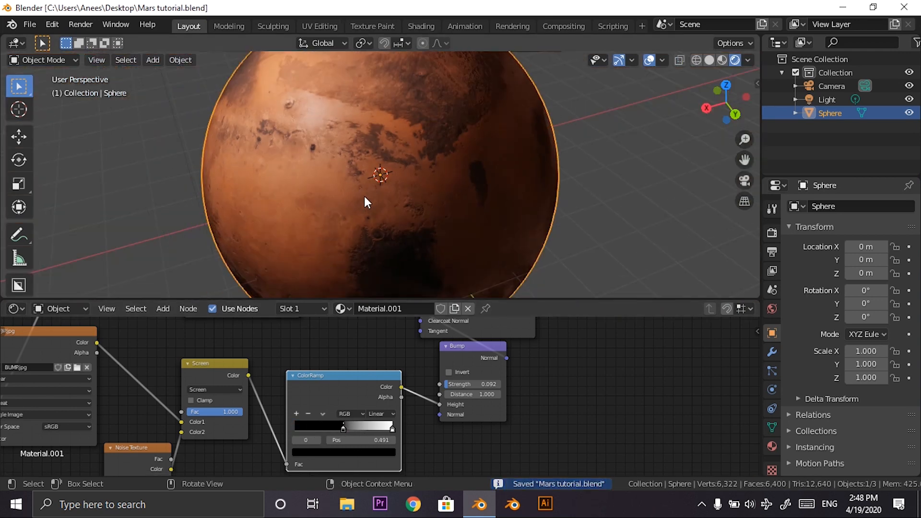
{"action": "scroll", "coordinate": [364, 199], "scroll_direction": "down", "scroll_amount": 2}
{"action": "left_click", "coordinate": [828, 99]}
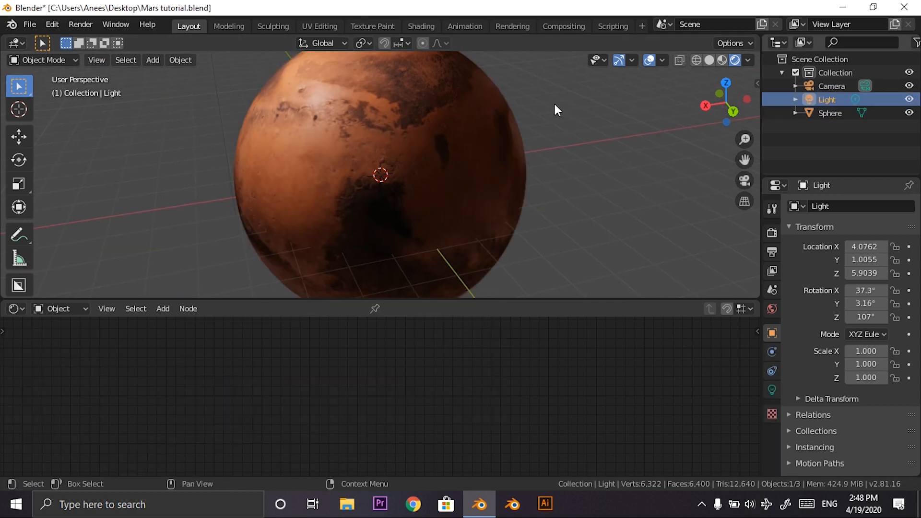
{"action": "key", "text": "g"}
{"action": "key", "text": "z"}
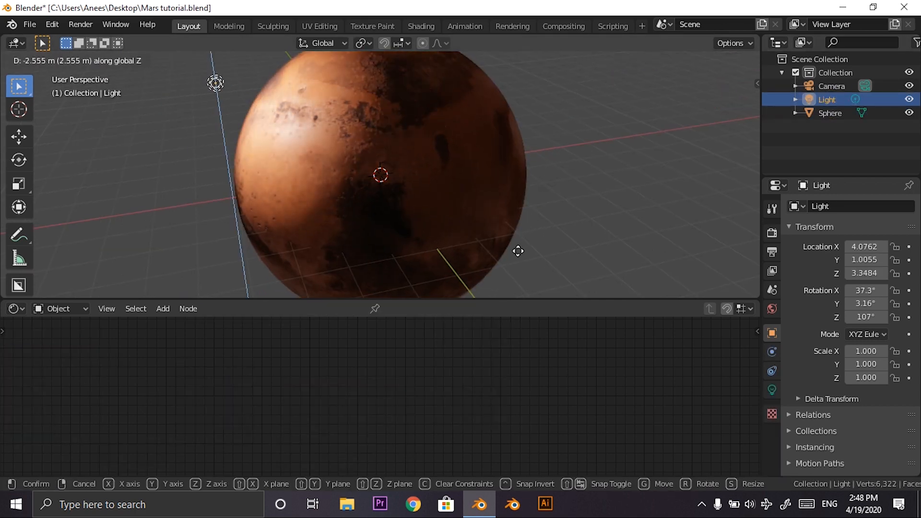
{"action": "left_click", "coordinate": [521, 259]}
{"action": "key", "text": "g"}
{"action": "key", "text": "x"}
{"action": "left_click", "coordinate": [531, 192]}
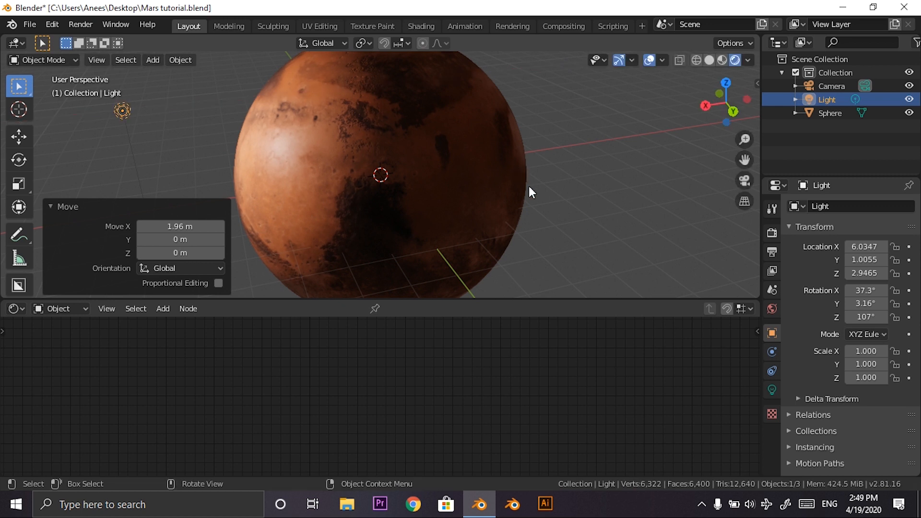
Set the world background color to black and save the file.
{"action": "scroll", "coordinate": [529, 186], "scroll_direction": "up", "scroll_amount": 1}
{"action": "left_click", "coordinate": [772, 309]}
{"action": "left_click", "coordinate": [882, 290]}
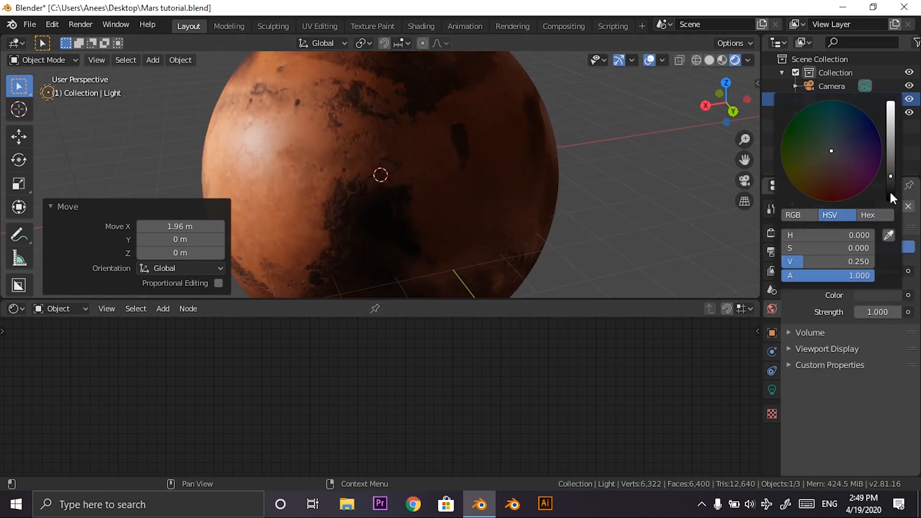
{"action": "left_click", "coordinate": [890, 190]}
{"action": "key", "text": "ctrl+s"}
On the sphere's ColorRamp, move the white stop to 0.768, flip the ramp, place the white stop at 0.423, and save.
{"action": "scroll", "coordinate": [320, 185], "scroll_direction": "up", "scroll_amount": 2}
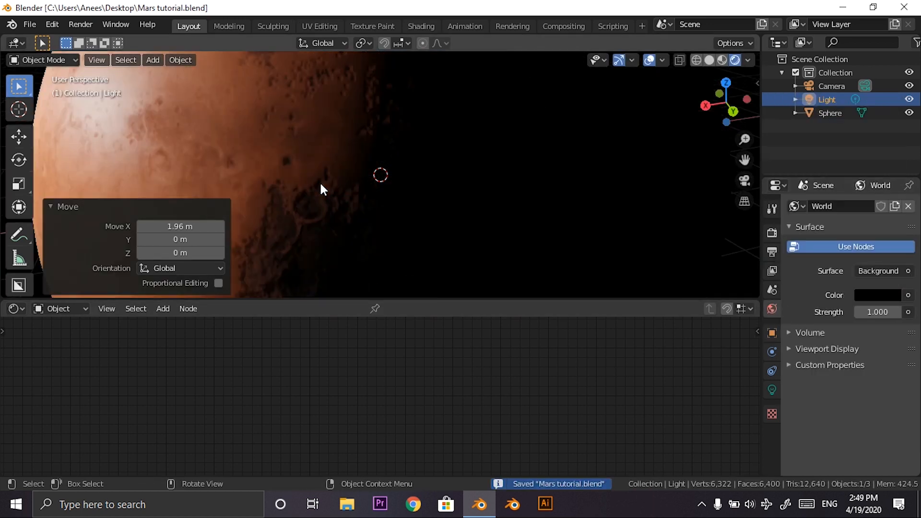
{"action": "scroll", "coordinate": [320, 182], "scroll_direction": "down", "scroll_amount": 4}
{"action": "left_click", "coordinate": [360, 162]}
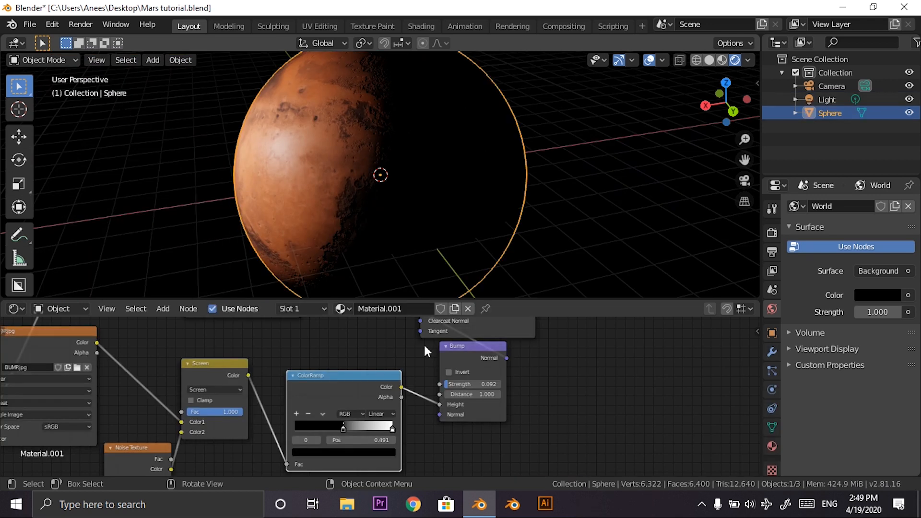
{"action": "left_click_drag", "start_coordinate": [390, 426], "coordinate": [364, 425]}
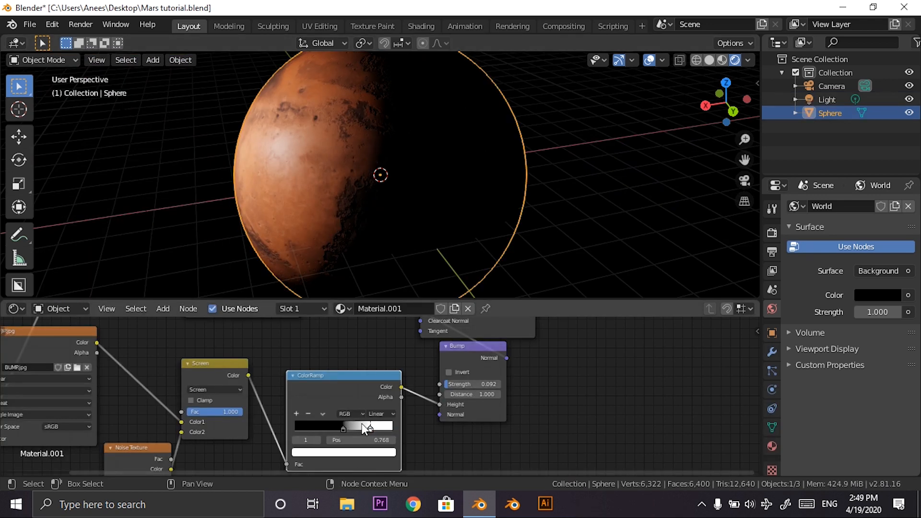
{"action": "left_click", "coordinate": [322, 413]}
{"action": "left_click", "coordinate": [330, 421]}
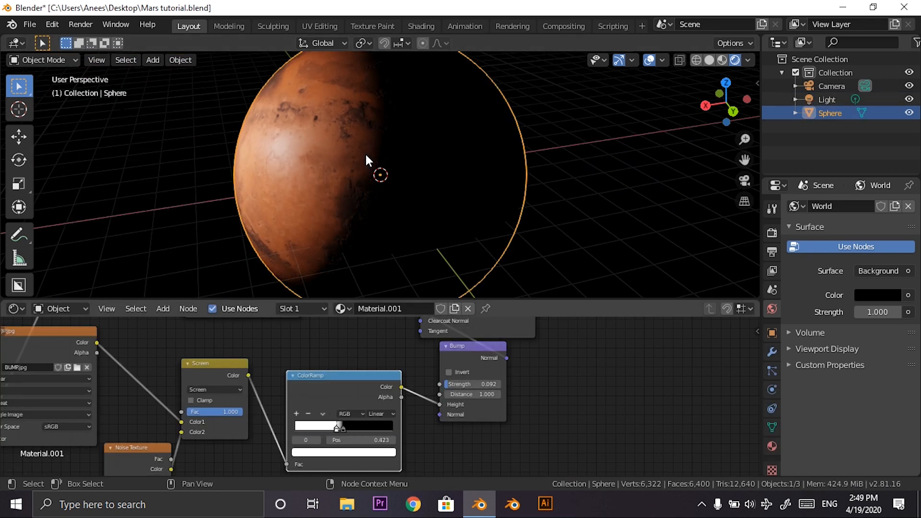
{"action": "scroll", "coordinate": [360, 187], "scroll_direction": "up", "scroll_amount": 4}
{"action": "scroll", "coordinate": [358, 192], "scroll_direction": "up", "scroll_amount": 1}
{"action": "scroll", "coordinate": [358, 192], "scroll_direction": "down", "scroll_amount": 4}
{"action": "key", "text": "ctrl+s"}
Set the Bump node's strength to 0.075 and save the file.
{"action": "scroll", "coordinate": [358, 200], "scroll_direction": "down", "scroll_amount": 2}
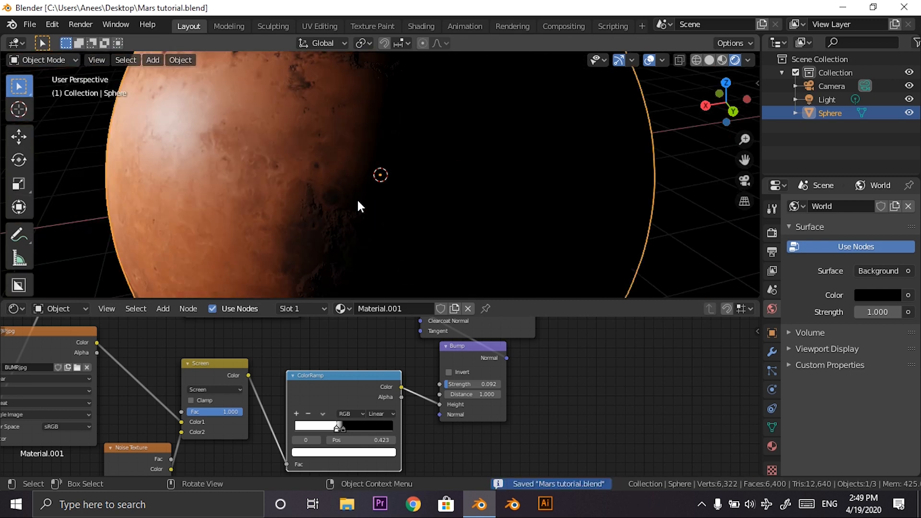
{"action": "scroll", "coordinate": [342, 374], "scroll_direction": "up", "scroll_amount": 1}
{"action": "scroll", "coordinate": [379, 384], "scroll_direction": "up", "scroll_amount": 1}
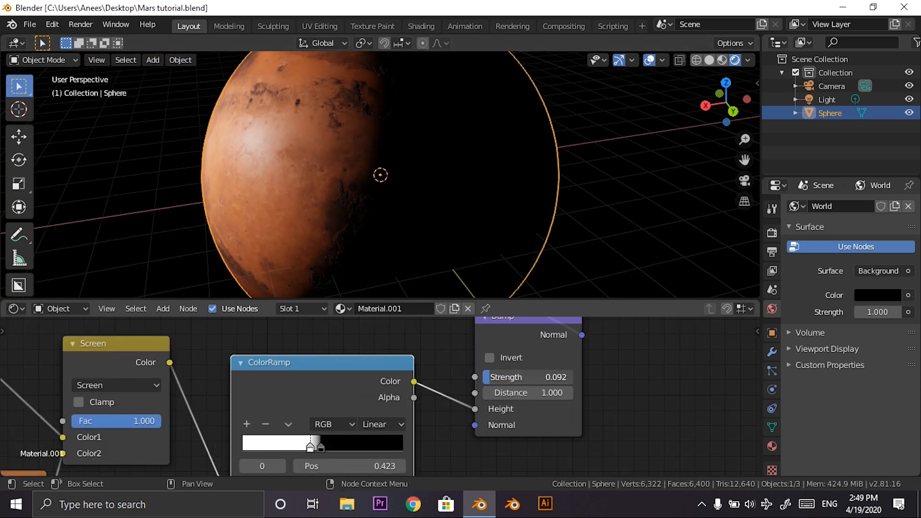
{"action": "scroll", "coordinate": [424, 205], "scroll_direction": "down", "scroll_amount": 3}
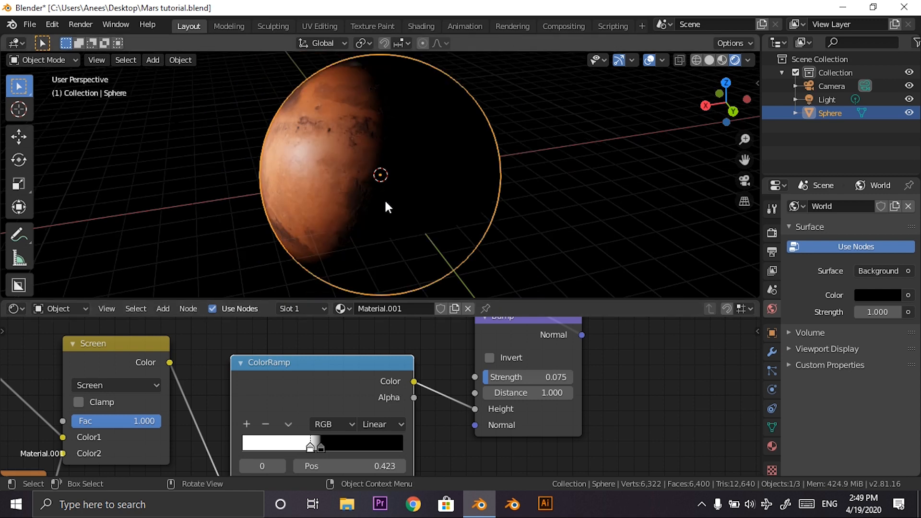
{"action": "middle_click_drag", "start_coordinate": [384, 198], "coordinate": [437, 219]}
{"action": "key", "text": "ctrl+s"}
Add an ico sphere around the planet with a radius of 4.1 m and 6 subdivisions.
{"action": "scroll", "coordinate": [416, 209], "scroll_direction": "up", "scroll_amount": 5}
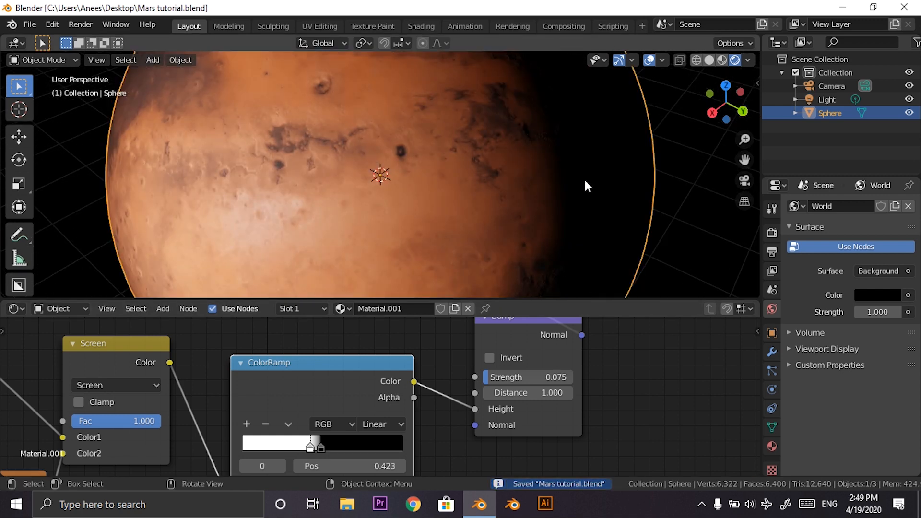
{"action": "scroll", "coordinate": [460, 142], "scroll_direction": "down", "scroll_amount": 5}
{"action": "key", "text": "shift+a"}
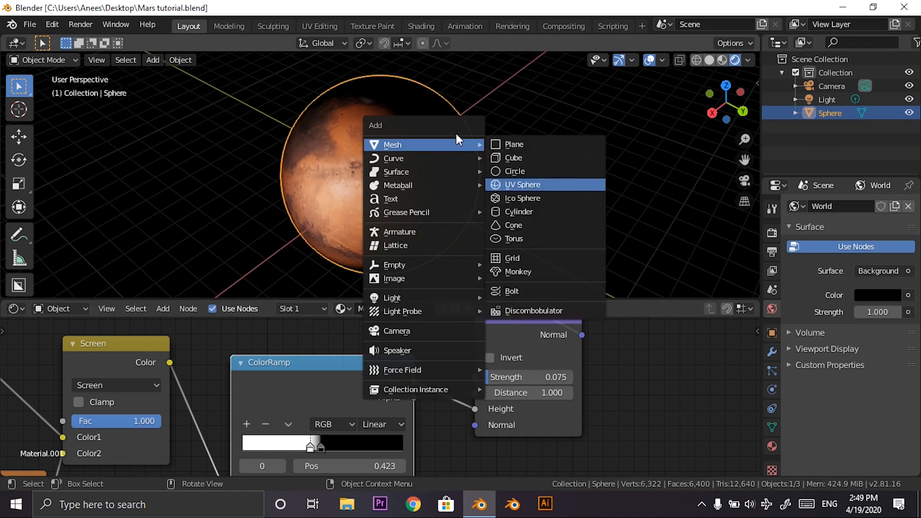
{"action": "left_click", "coordinate": [526, 205]}
{"action": "double_click", "coordinate": [175, 170]}
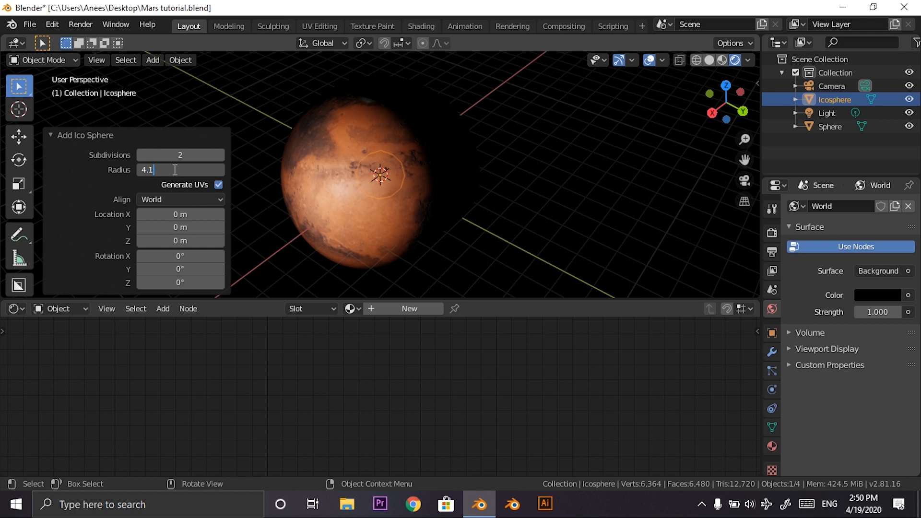
{"action": "type", "text": "4.1"}
{"action": "key", "text": "Return"}
{"action": "double_click", "coordinate": [183, 155]}
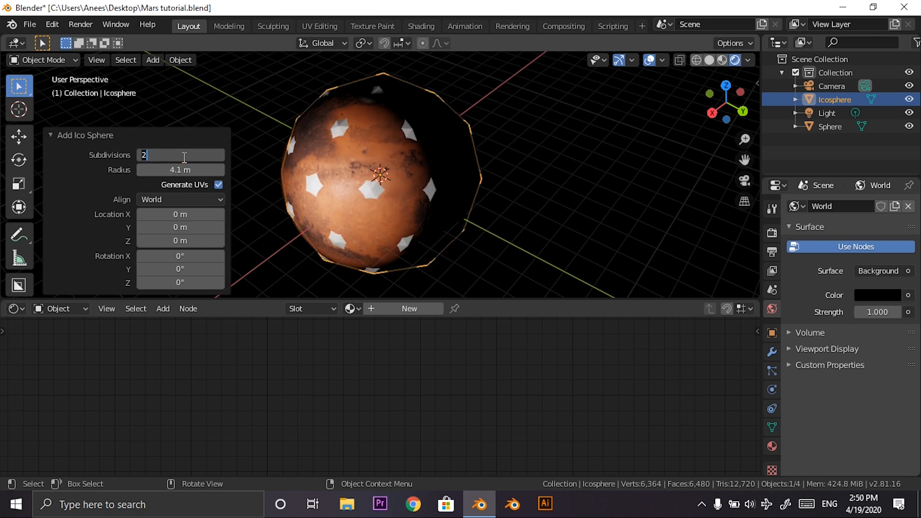
{"action": "key", "text": "Return"}
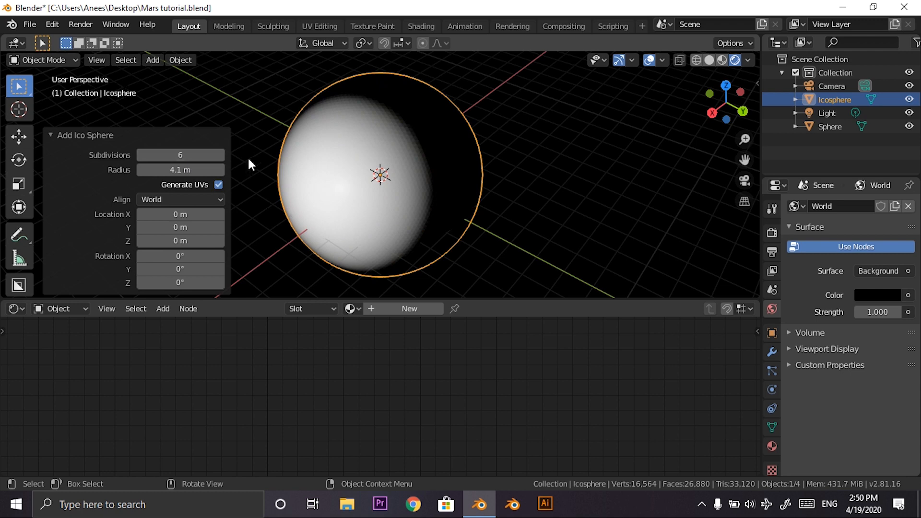
Shade the new ico sphere smooth and deselect it.
{"action": "right_click", "coordinate": [363, 154]}
{"action": "left_click", "coordinate": [362, 153]}
{"action": "left_click", "coordinate": [589, 142]}
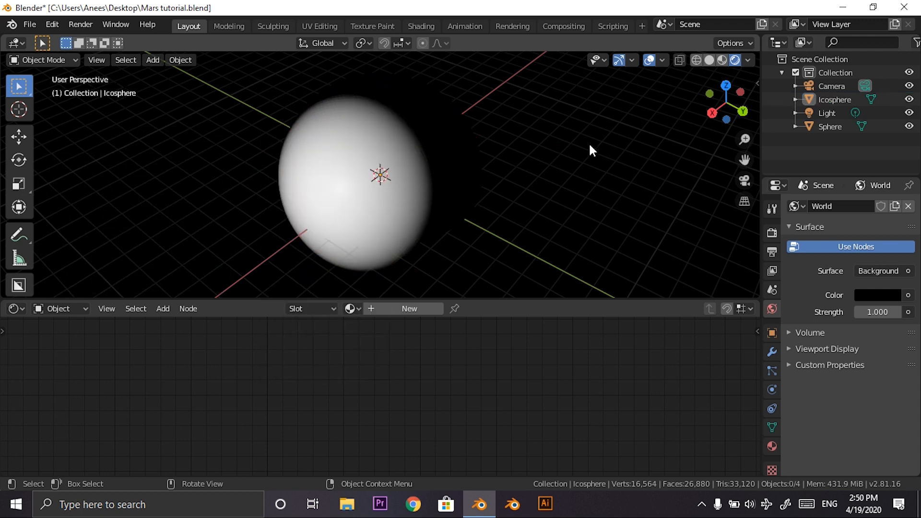
Create a new material on the ico sphere and move its Principled BSDF node away from the Material Output.
{"action": "left_click", "coordinate": [420, 145]}
{"action": "scroll", "coordinate": [582, 183], "scroll_direction": "up", "scroll_amount": 4}
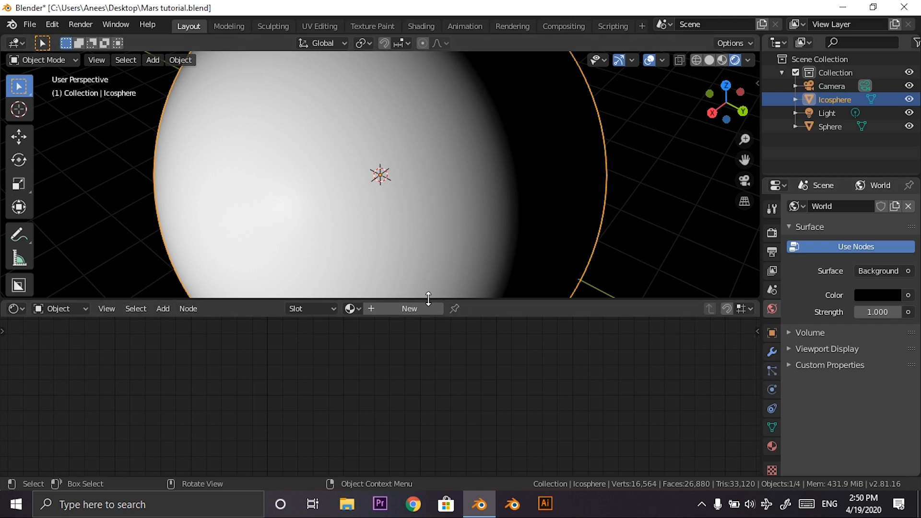
{"action": "left_click", "coordinate": [407, 309]}
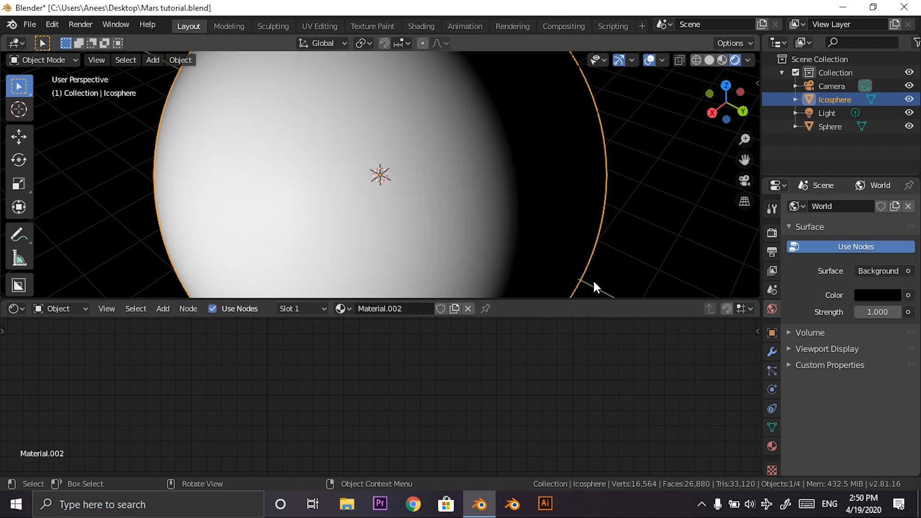
{"action": "scroll", "coordinate": [484, 333], "scroll_direction": "down", "scroll_amount": 7}
{"action": "middle_click_drag", "start_coordinate": [483, 331], "coordinate": [459, 416]}
{"action": "scroll", "coordinate": [458, 388], "scroll_direction": "up", "scroll_amount": 1}
{"action": "scroll", "coordinate": [456, 385], "scroll_direction": "down", "scroll_amount": 1}
{"action": "left_click_drag", "start_coordinate": [500, 301], "coordinate": [497, 224]}
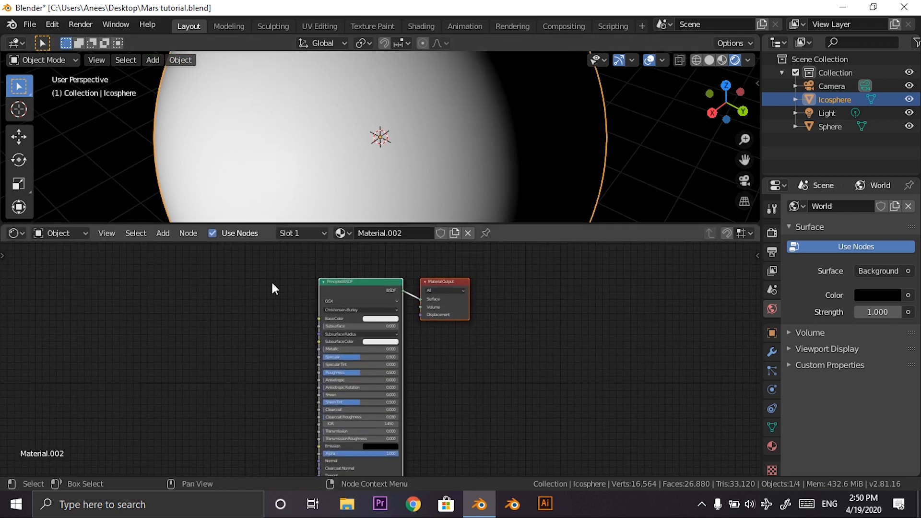
{"action": "left_click", "coordinate": [272, 286]}
{"action": "left_click_drag", "start_coordinate": [342, 282], "coordinate": [257, 289]}
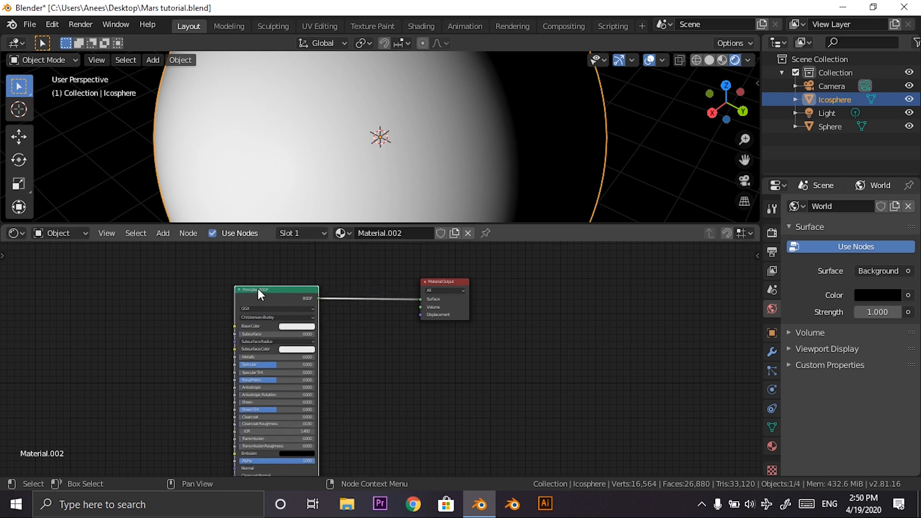
Replace the ico sphere material's Principled BSDF with a Mix Shader connected to the Material Output's Surface input.
{"action": "key", "text": "x"}
{"action": "key", "text": "shift+a"}
{"action": "type", "text": "smi"}
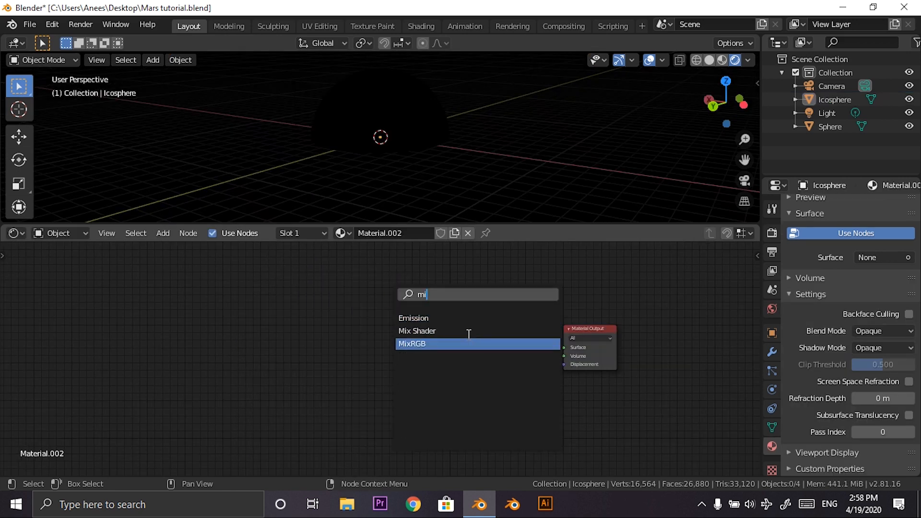
{"action": "left_click", "coordinate": [469, 331]}
{"action": "left_click", "coordinate": [465, 340]}
{"action": "left_click_drag", "start_coordinate": [513, 353], "coordinate": [572, 348]}
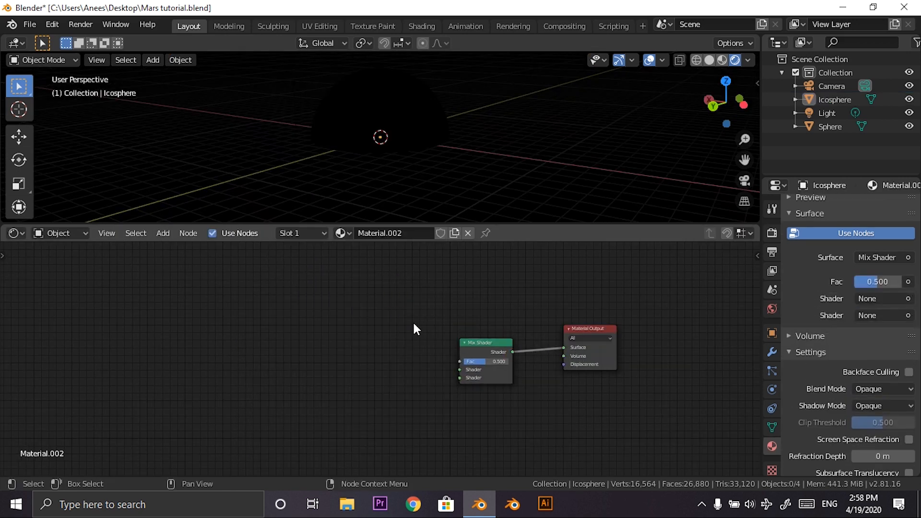
Add a Transparent BSDF node and connect it to the Mix Shader's second shader input.
{"action": "key", "text": "shift+a"}
{"action": "type", "text": "str"}
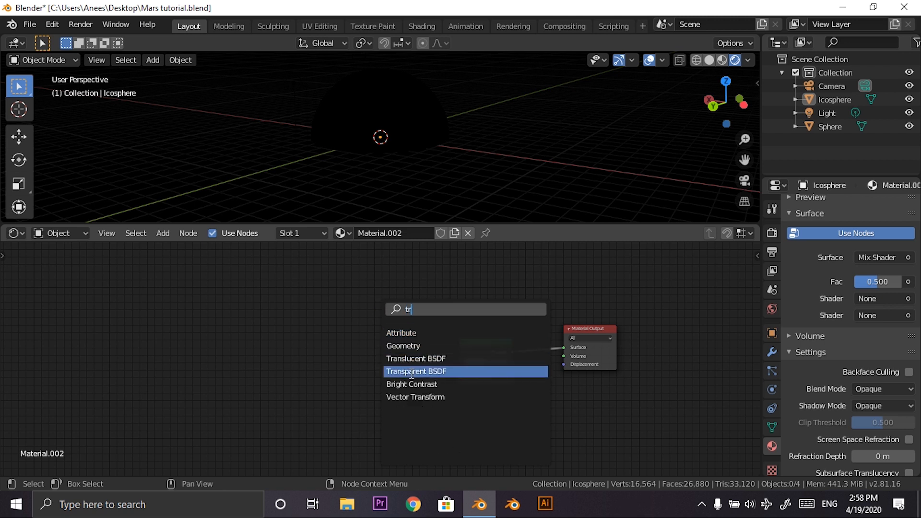
{"action": "left_click", "coordinate": [416, 371]}
{"action": "left_click", "coordinate": [398, 397]}
{"action": "left_click_drag", "start_coordinate": [406, 402], "coordinate": [459, 378]}
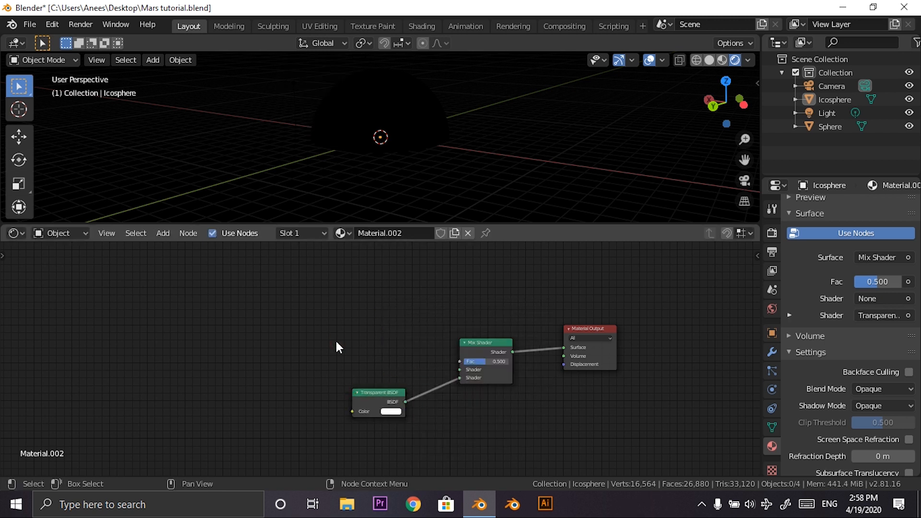
Add an Emission node and connect it to the Mix Shader's first shader input.
{"action": "key", "text": "shift+a"}
{"action": "type", "text": "s"}
{"action": "type", "text": "r"}
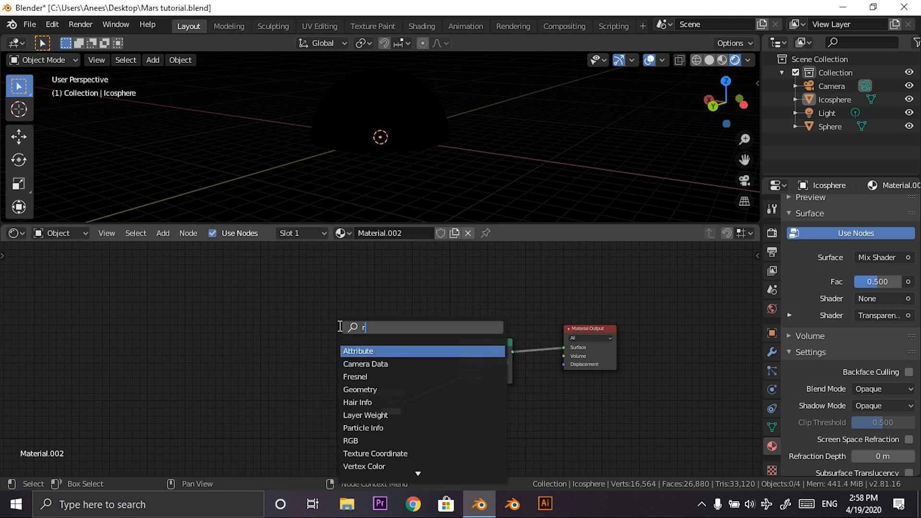
{"action": "key", "text": "BackSpace"}
{"action": "type", "text": "em"}
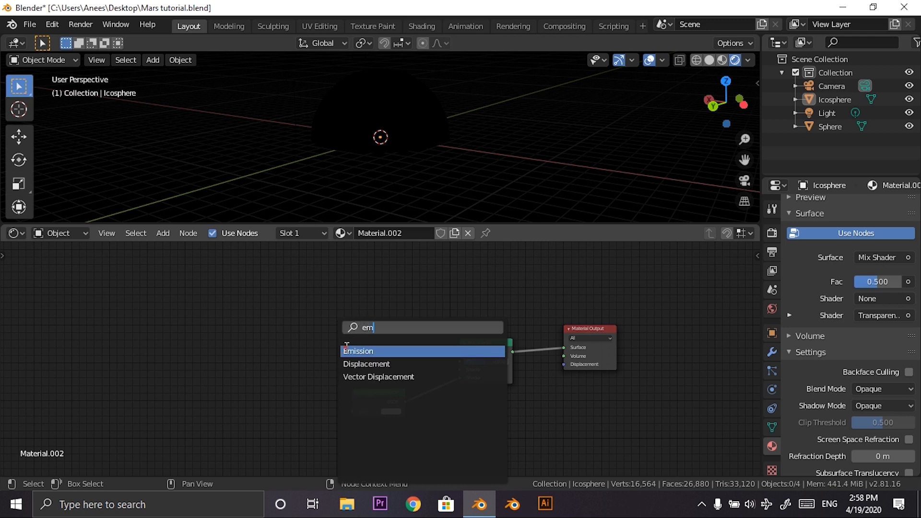
{"action": "left_click", "coordinate": [357, 351]}
{"action": "left_click", "coordinate": [361, 335]}
{"action": "left_click_drag", "start_coordinate": [396, 339], "coordinate": [459, 369]}
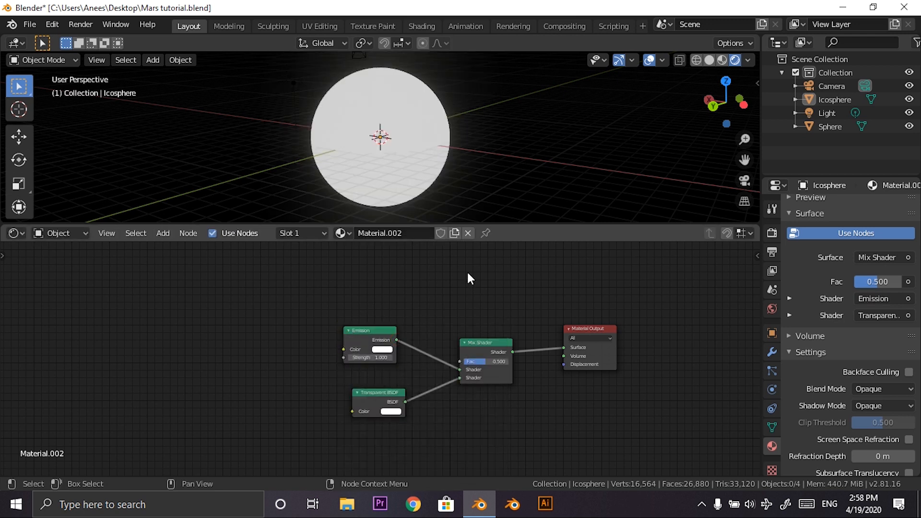
Set the Emission strength to 10 and move the Emission node just above the Transparent BSDF.
{"action": "left_click_drag", "start_coordinate": [389, 357], "coordinate": [470, 356]}
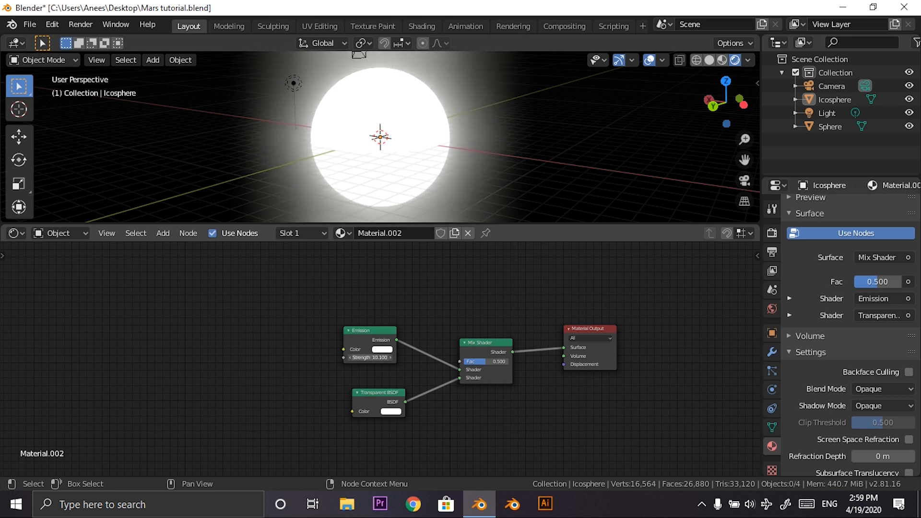
{"action": "left_click", "coordinate": [772, 234]}
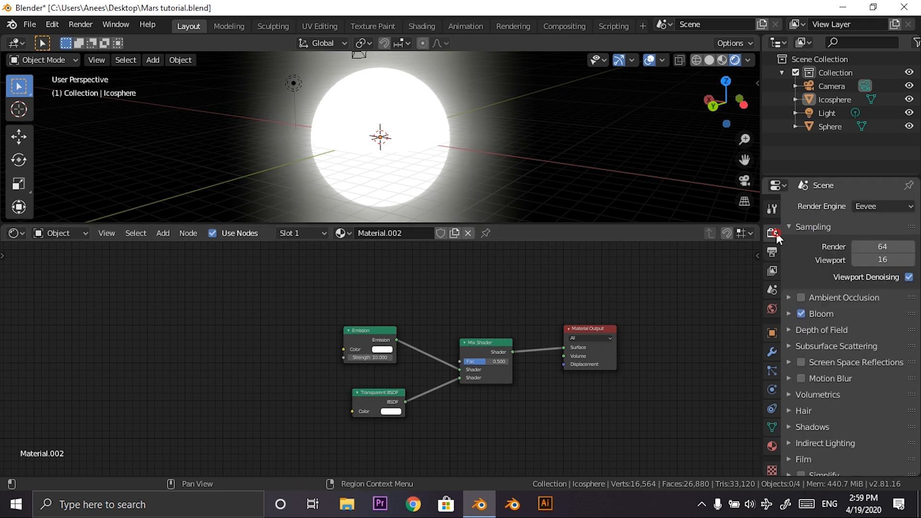
{"action": "middle_click_drag", "start_coordinate": [341, 366], "coordinate": [476, 386]}
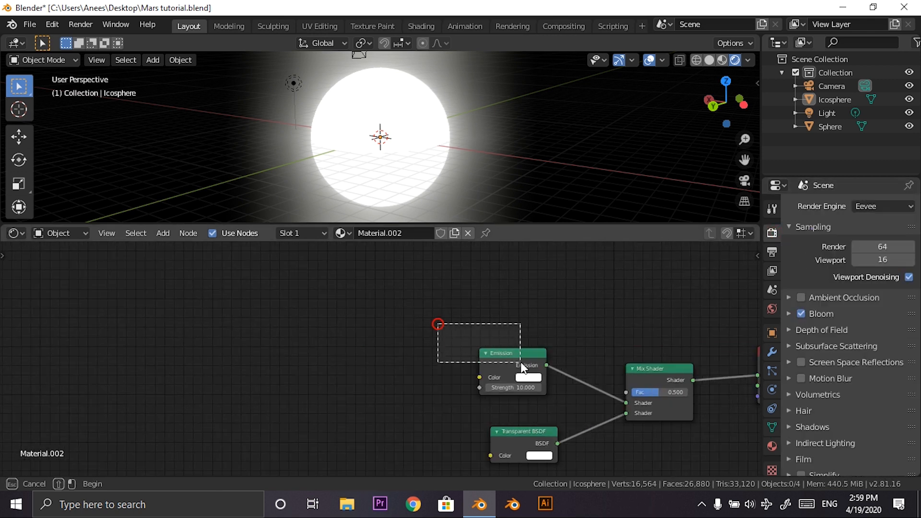
{"action": "left_click_drag", "start_coordinate": [513, 353], "coordinate": [524, 374]}
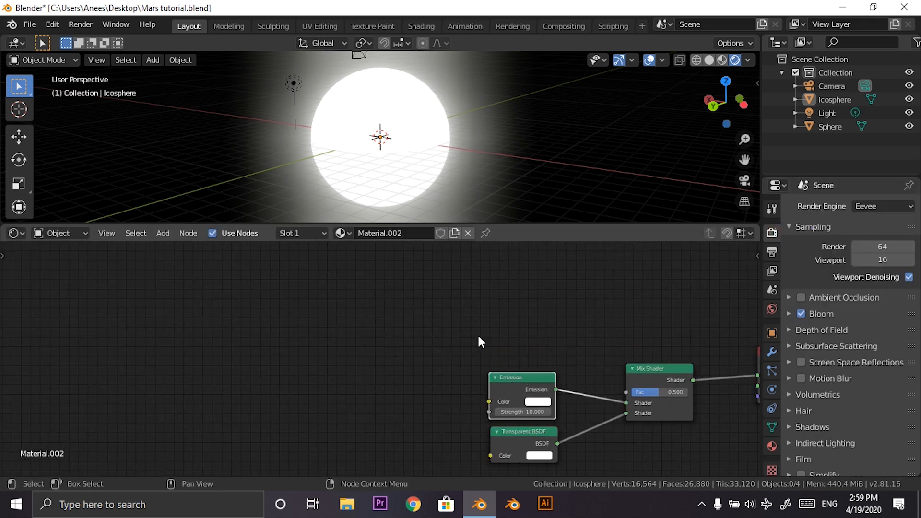
Add a ColorRamp, connect its Color output to the Mix Shader's Fac, and reverse its gradient to run from white to black.
{"action": "left_click", "coordinate": [403, 315]}
{"action": "key", "text": "shift+a"}
{"action": "left_click", "coordinate": [401, 300]}
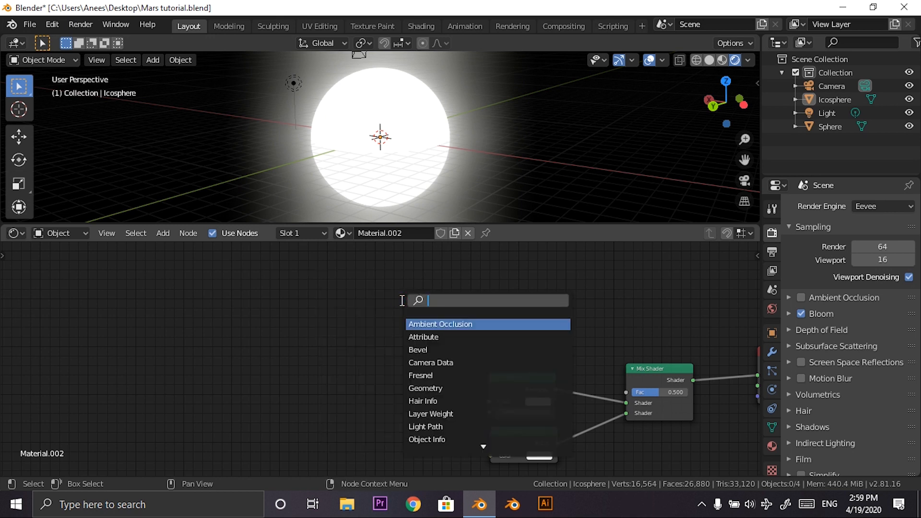
{"action": "type", "text": "col"}
{"action": "left_click", "coordinate": [455, 337]}
{"action": "left_click", "coordinate": [450, 254]}
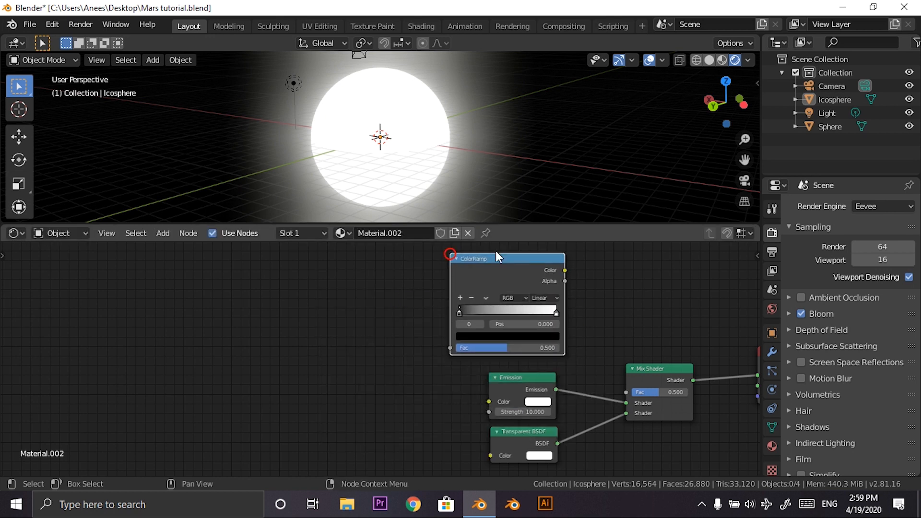
{"action": "left_click_drag", "start_coordinate": [564, 270], "coordinate": [627, 392]}
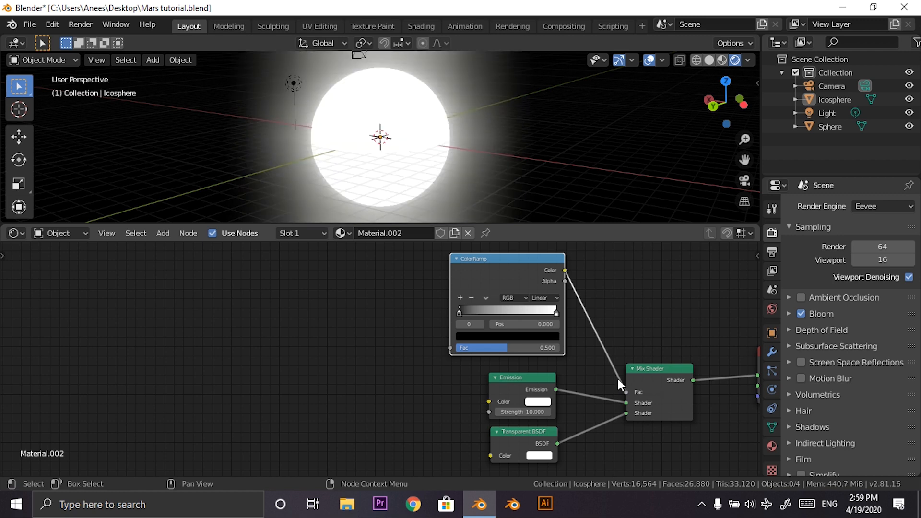
{"action": "left_click_drag", "start_coordinate": [556, 312], "coordinate": [430, 311]}
Add a Shader to RGB node and connect its Color output to the ColorRamp's Fac input.
{"action": "scroll", "coordinate": [391, 319], "scroll_direction": "left", "scroll_amount": 2}
{"action": "key", "text": "shift+a"}
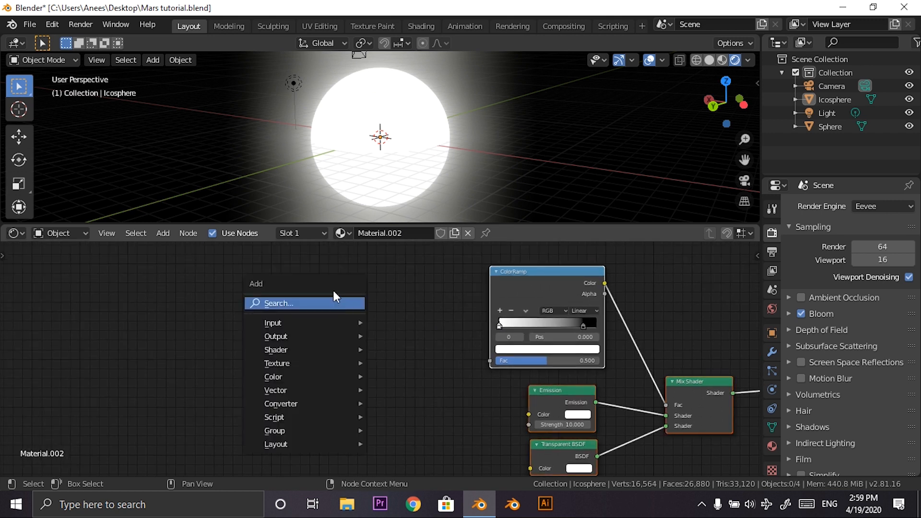
{"action": "left_click", "coordinate": [335, 302]}
{"action": "type", "text": "sh"}
{"action": "left_click", "coordinate": [379, 350]}
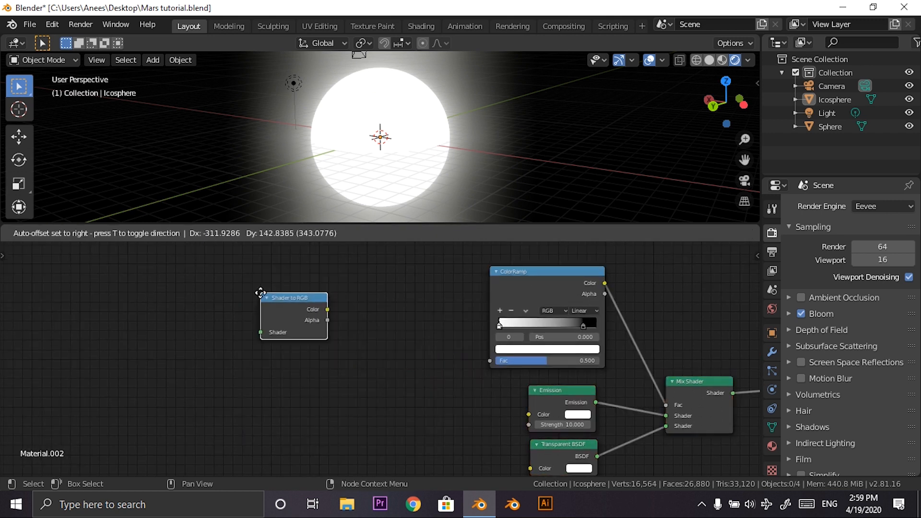
{"action": "left_click", "coordinate": [259, 293]}
{"action": "mouse_move", "coordinate": [330, 310]}
{"action": "left_mouse_down"}
{"action": "mouse_move", "coordinate": [488, 361]}
{"action": "mouse_move", "coordinate": [328, 310]}
{"action": "left_mouse_up"}
{"action": "middle_click_drag", "start_coordinate": [259, 359], "coordinate": [415, 401]}
{"action": "left_click_drag", "start_coordinate": [432, 342], "coordinate": [557, 371]}
Add a Diffuse BSDF node and connect it to the Shader input of the Shader to RGB node.
{"action": "key", "text": "shift+a"}
{"action": "left_click", "coordinate": [394, 326]}
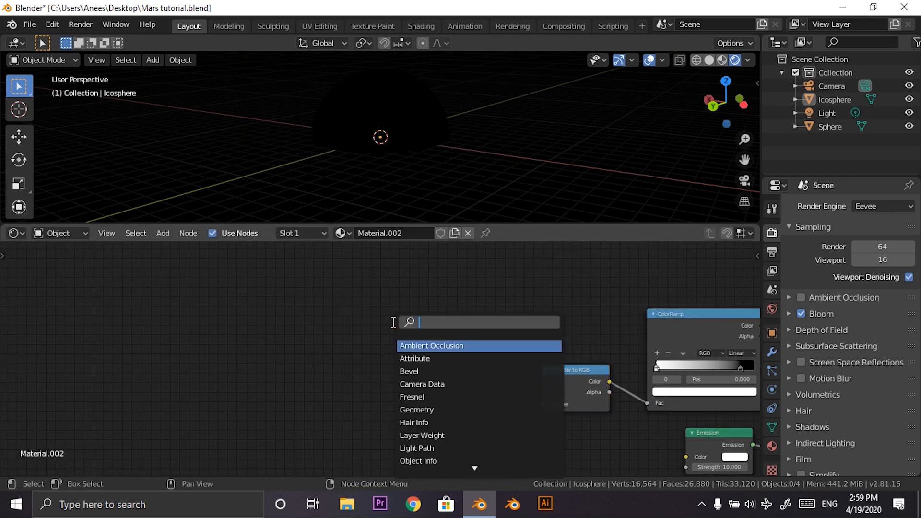
{"action": "type", "text": "dif"}
{"action": "left_click", "coordinate": [430, 354]}
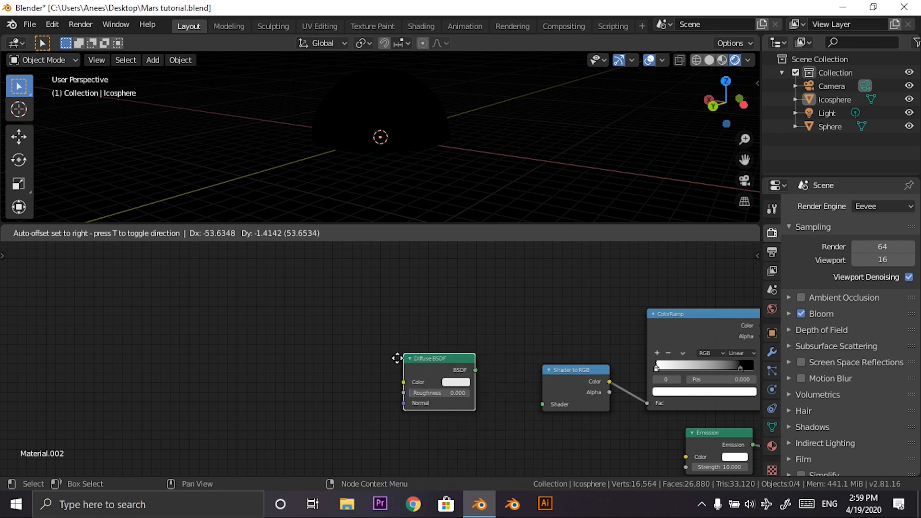
{"action": "left_click", "coordinate": [386, 365]}
{"action": "left_click_drag", "start_coordinate": [462, 377], "coordinate": [552, 409]}
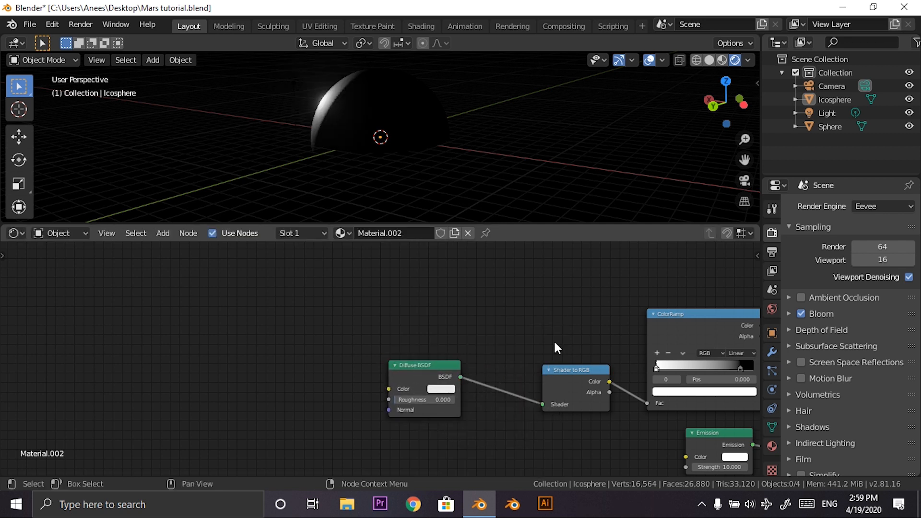
Set the ColorRamp's interpolation to Ease and move its black stop slightly closer to the white stop.
{"action": "left_click", "coordinate": [738, 353]}
{"action": "left_click", "coordinate": [741, 366]}
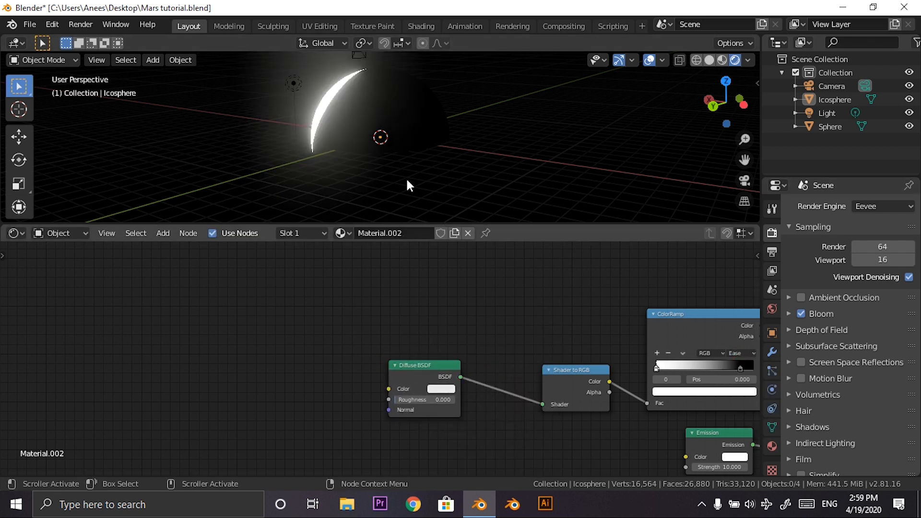
{"action": "middle_click_drag", "start_coordinate": [366, 136], "coordinate": [386, 90]}
{"action": "left_click_drag", "start_coordinate": [660, 369], "coordinate": [640, 353]}
{"action": "left_click", "coordinate": [725, 352]}
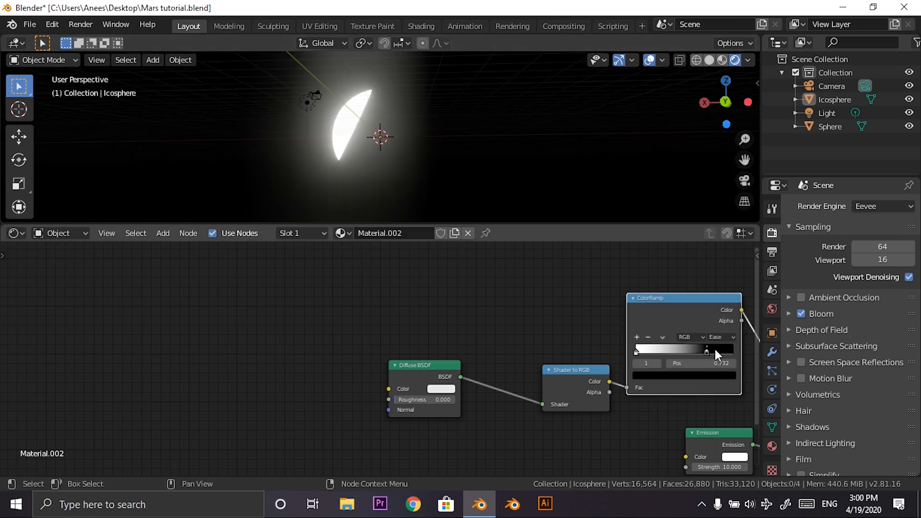
{"action": "mouse_move", "coordinate": [723, 349]}
{"action": "left_mouse_down"}
{"action": "mouse_move", "coordinate": [702, 348]}
{"action": "mouse_move", "coordinate": [718, 351]}
{"action": "left_mouse_up"}
{"action": "left_click", "coordinate": [642, 351]}
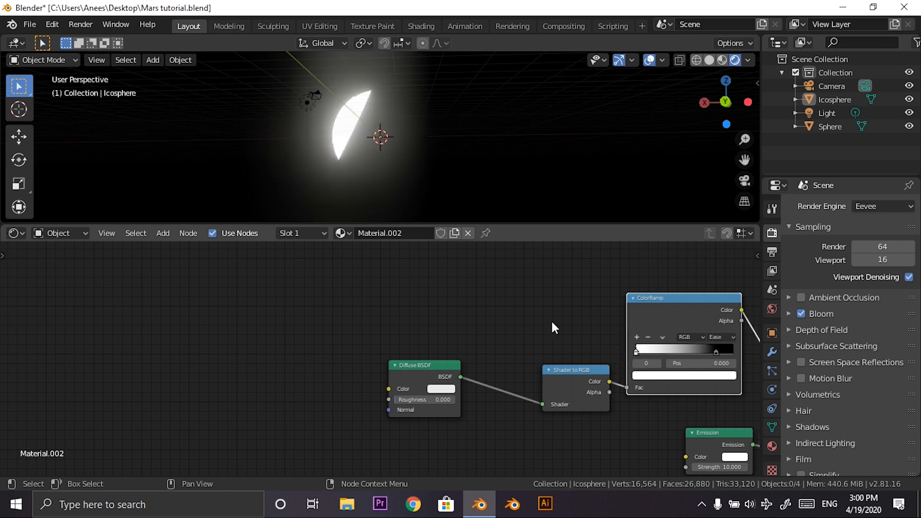
Add a second ColorRamp, connect it to the Diffuse BSDF's Color input, and move its black stop to about 0.082.
{"action": "scroll", "coordinate": [429, 172], "scroll_direction": "up", "scroll_amount": 4}
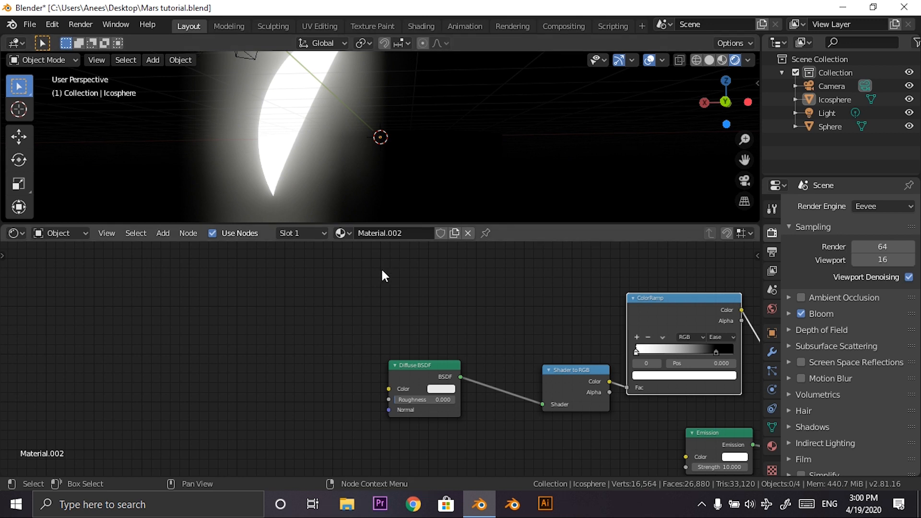
{"action": "scroll", "coordinate": [432, 326], "scroll_direction": "down", "scroll_amount": 1}
{"action": "key", "text": "shift+a"}
{"action": "left_click", "coordinate": [381, 303]}
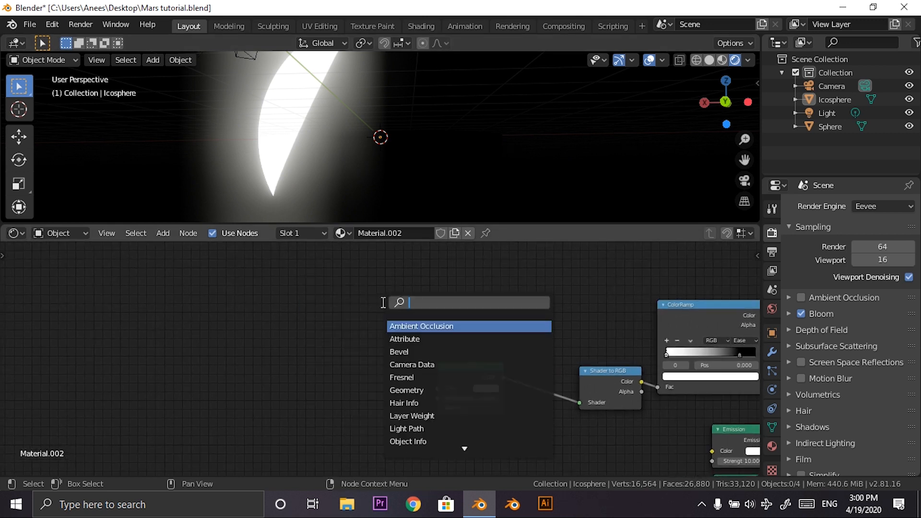
{"action": "type", "text": "col"}
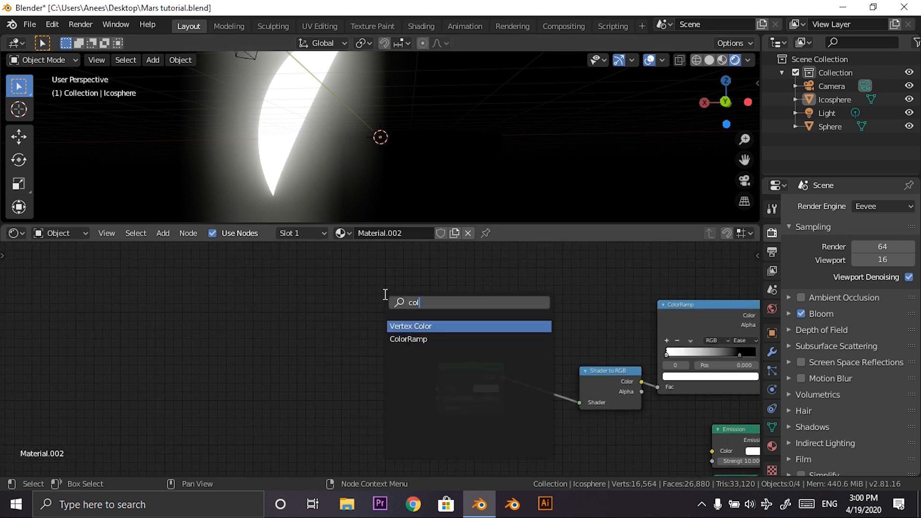
{"action": "left_click", "coordinate": [427, 342]}
{"action": "left_click", "coordinate": [222, 363]}
{"action": "mouse_move", "coordinate": [326, 381]}
{"action": "left_mouse_down"}
{"action": "mouse_move", "coordinate": [401, 376]}
{"action": "mouse_move", "coordinate": [420, 393]}
{"action": "left_mouse_up"}
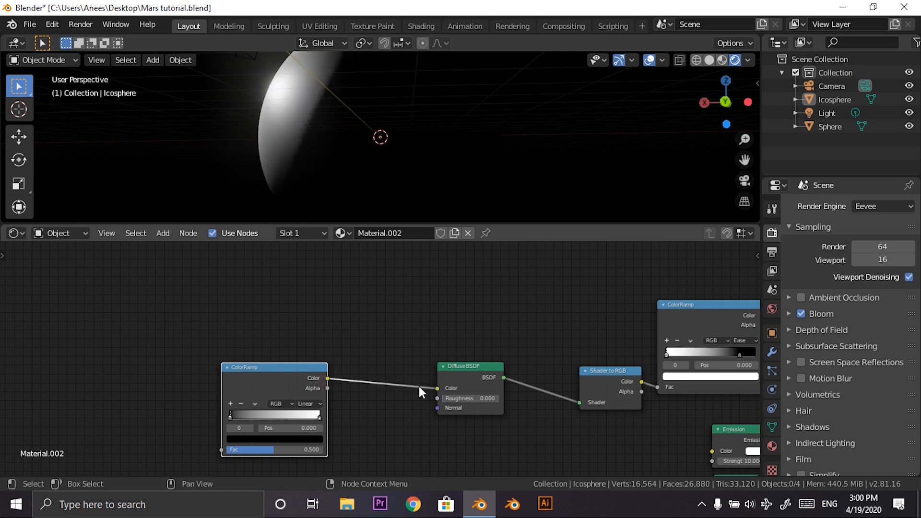
{"action": "left_click", "coordinate": [231, 416]}
Add a Layer Weight node, connect its Facing output to the second ColorRamp's Fac, and set its blend to 0.1.
{"action": "scroll", "coordinate": [239, 423], "scroll_direction": "left", "scroll_amount": 5, "text": "ctrl"}
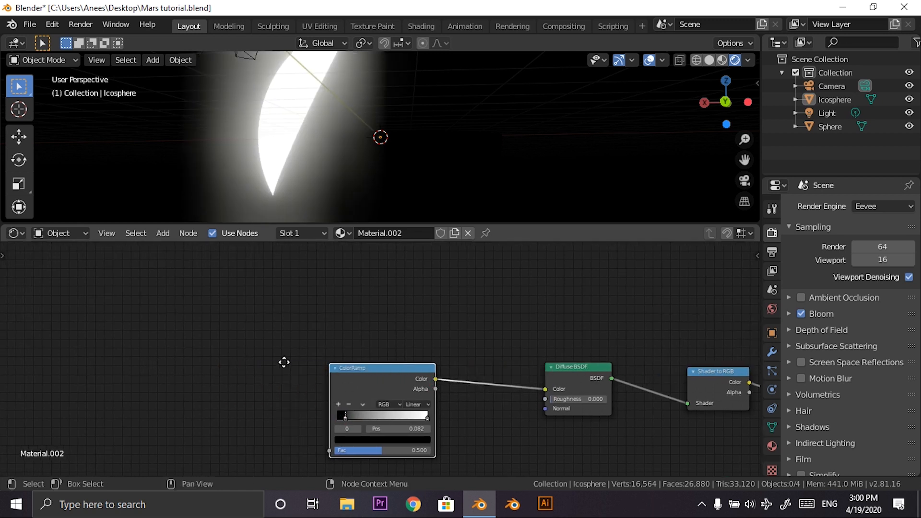
{"action": "key", "text": "shift+a"}
{"action": "left_click", "coordinate": [250, 333]}
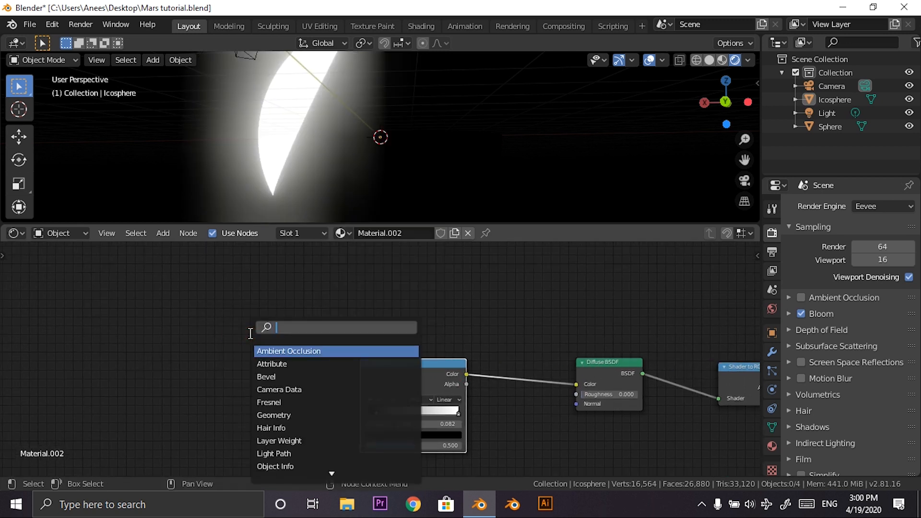
{"action": "type", "text": "laye"}
{"action": "key", "text": "Return"}
{"action": "left_click", "coordinate": [266, 411]}
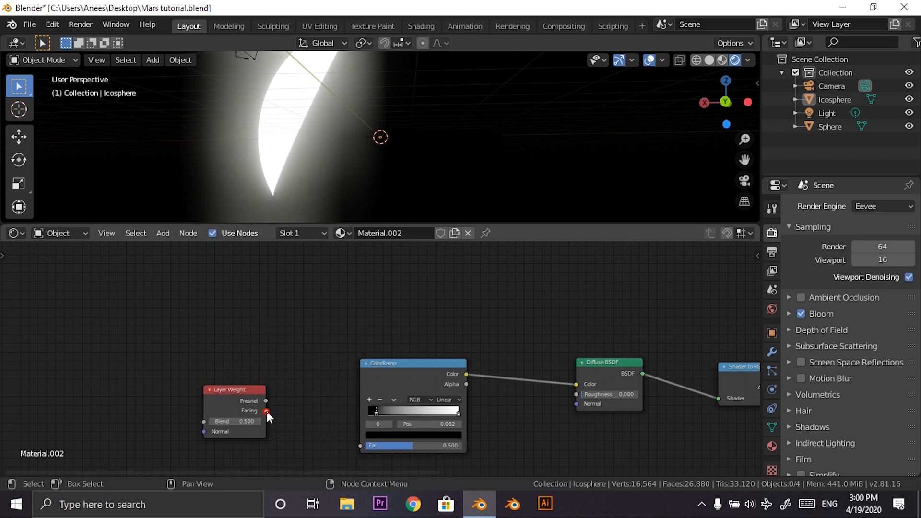
{"action": "left_click_drag", "start_coordinate": [267, 413], "coordinate": [361, 445]}
{"action": "left_click", "coordinate": [243, 421]}
{"action": "type", "text": "0.5"}
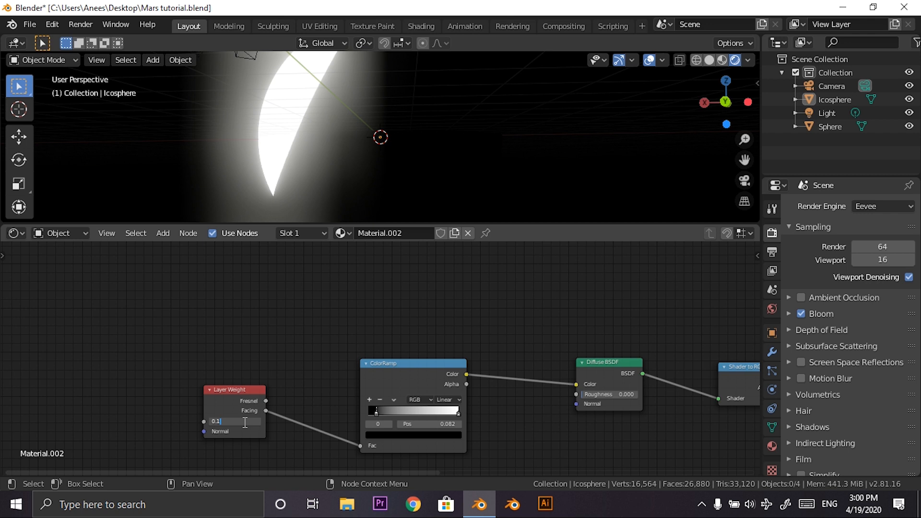
{"action": "key", "text": "Return"}
Move the Layer Weight node beside its ColorRamp and shift both nodes closer to the Diffuse BSDF.
{"action": "scroll", "coordinate": [305, 315], "scroll_direction": "down", "scroll_amount": 3}
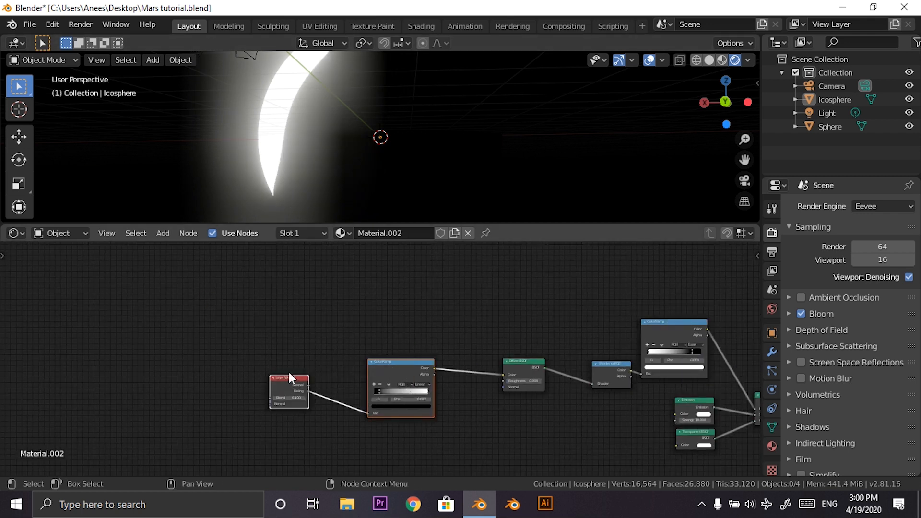
{"action": "left_click_drag", "start_coordinate": [294, 379], "coordinate": [347, 367]}
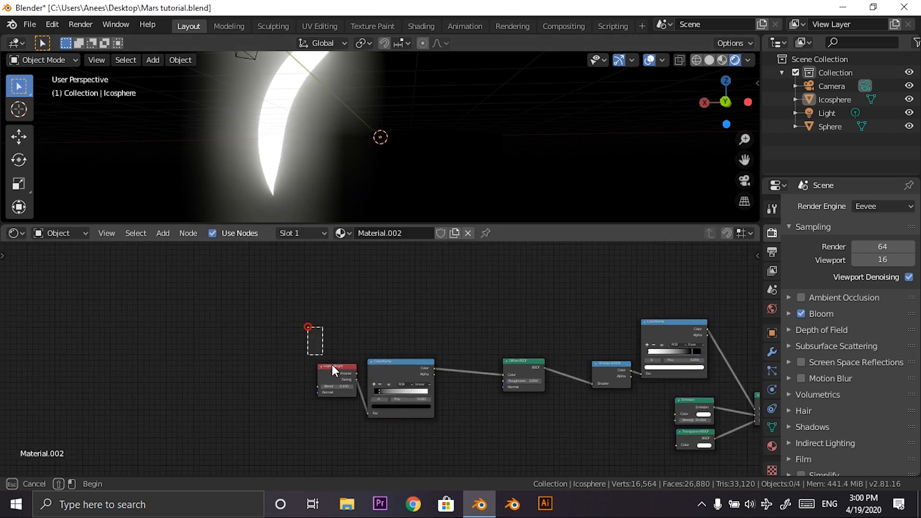
{"action": "left_click", "coordinate": [418, 364], "text": "shift"}
{"action": "left_click_drag", "start_coordinate": [418, 365], "coordinate": [480, 364]}
{"action": "left_click", "coordinate": [384, 344]}
Duplicate the Layer Weight and ColorRamp pair and place the copies below the originals.
{"action": "scroll", "coordinate": [381, 344], "scroll_direction": "down", "scroll_amount": 2}
{"action": "middle_click_drag", "start_coordinate": [351, 336], "coordinate": [311, 313]}
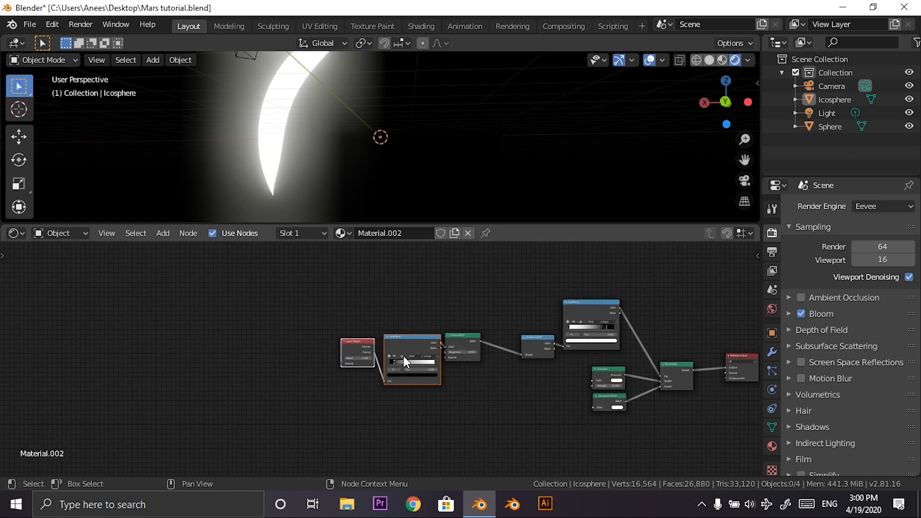
{"action": "key", "text": "shift+d"}
{"action": "left_click", "coordinate": [425, 396]}
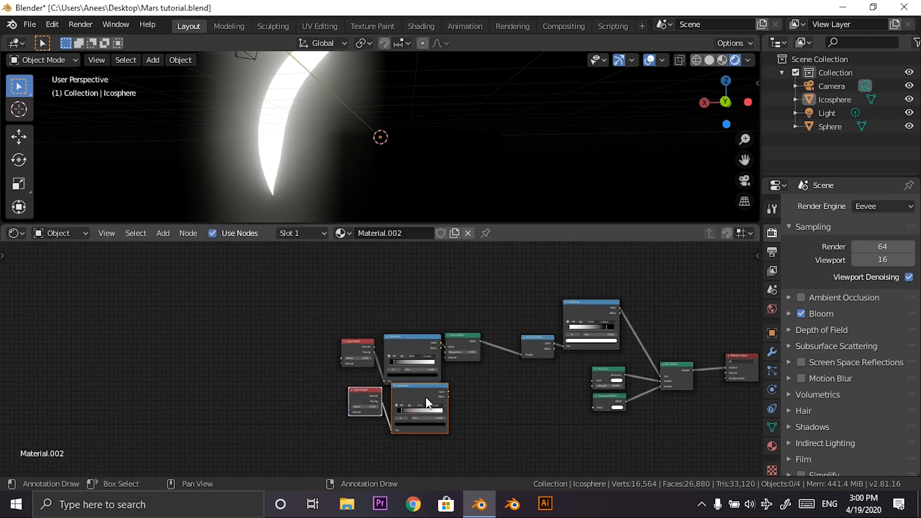
{"action": "left_click", "coordinate": [469, 400]}
{"action": "middle_click_drag", "start_coordinate": [477, 426], "coordinate": [382, 389]}
Add an RGB Curves node and place it between the duplicated ColorRamp and the Emission node.
{"action": "key", "text": "shift+a"}
{"action": "left_click", "coordinate": [352, 327]}
{"action": "type", "text": "c"}
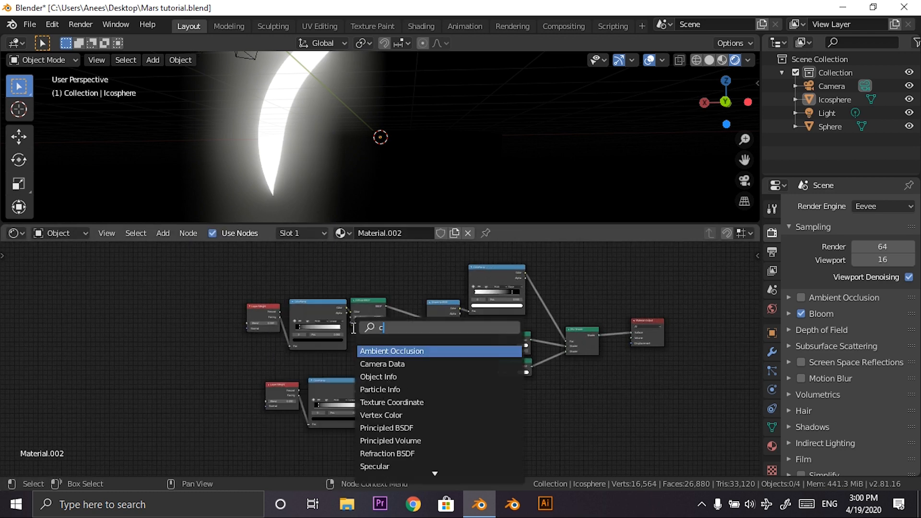
{"action": "type", "text": "ur"}
{"action": "key", "text": "Return"}
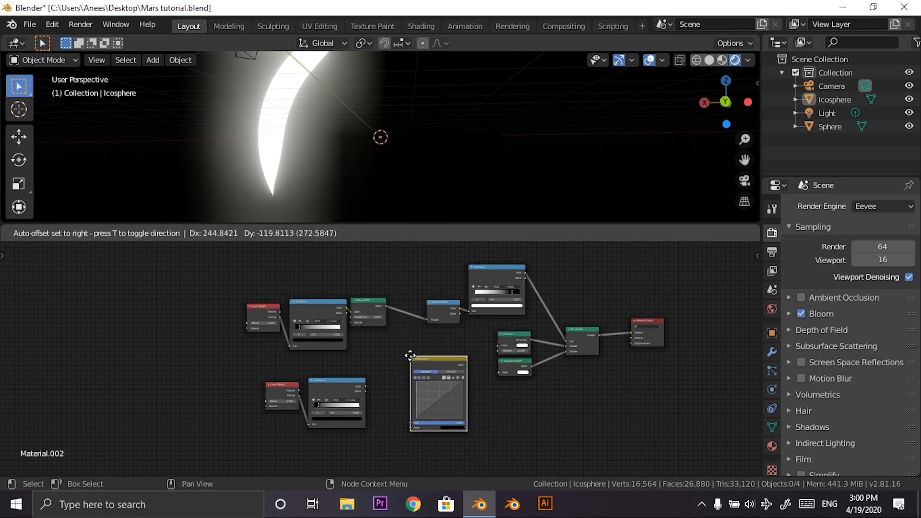
{"action": "left_click", "coordinate": [410, 355]}
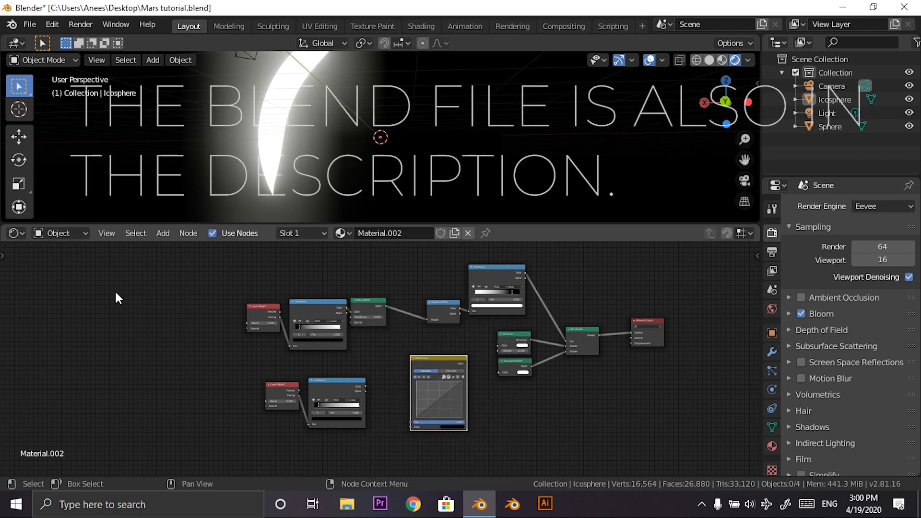
Connect the RGB Curves output to the Emission Color and the duplicated ColorRamp's Color to the RGB Curves Color input.
{"action": "scroll", "coordinate": [577, 399], "scroll_direction": "up", "scroll_amount": 1}
{"action": "scroll", "coordinate": [580, 407], "scroll_direction": "up", "scroll_amount": 2}
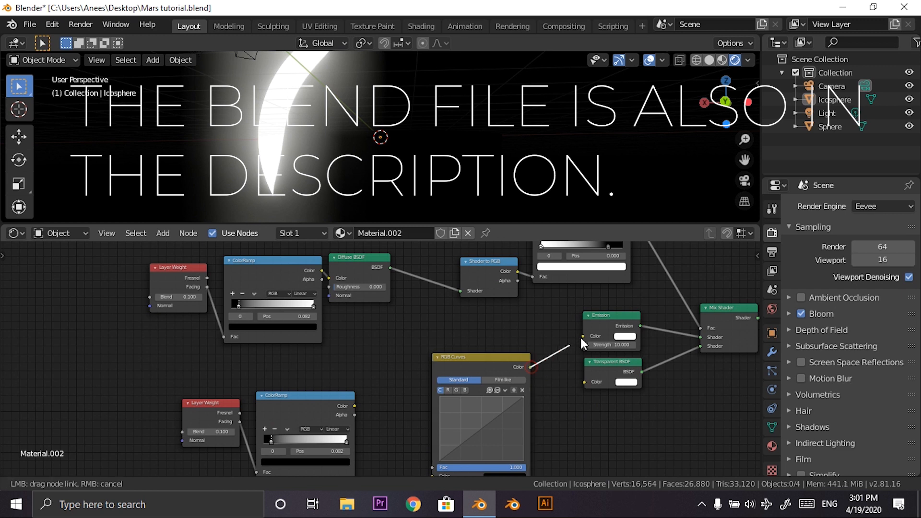
{"action": "middle_click_drag", "start_coordinate": [383, 376], "coordinate": [412, 336]}
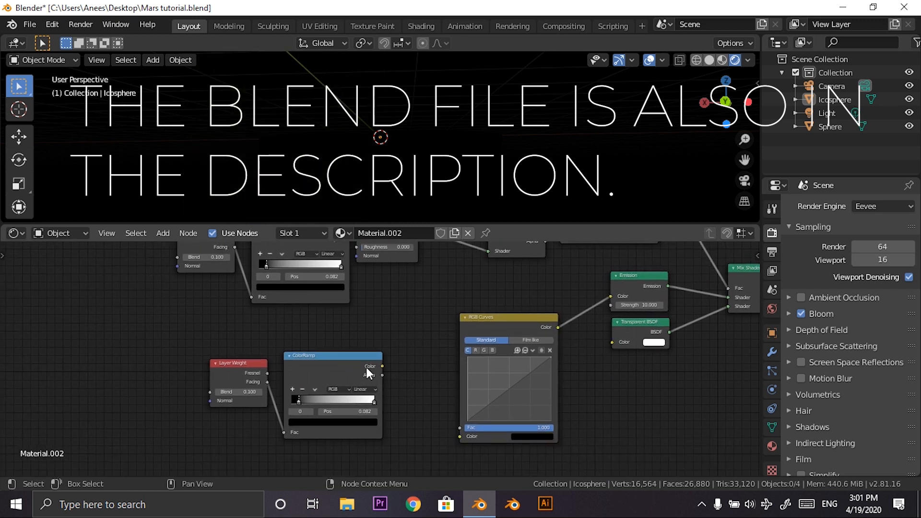
{"action": "left_click_drag", "start_coordinate": [382, 366], "coordinate": [463, 439]}
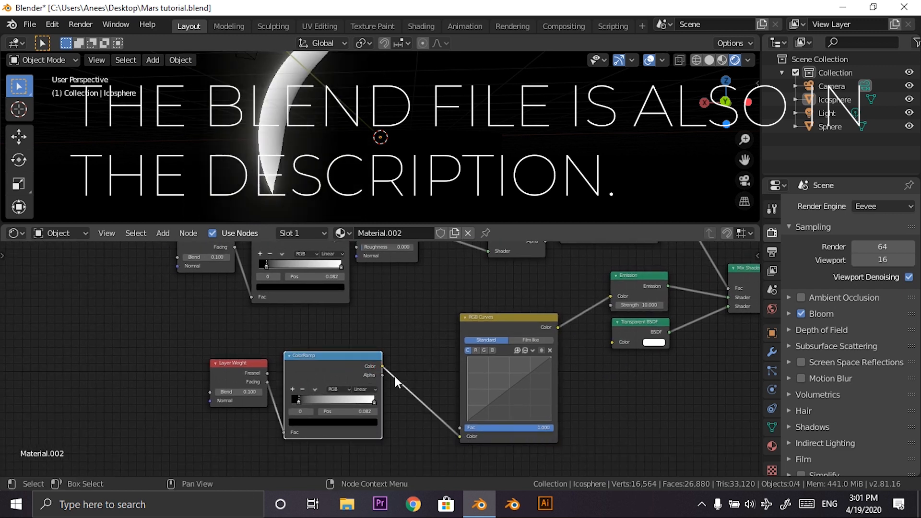
Tint the glow reddish by reshaping the RGB Curves channels, lowering the blue curve's midpoint to about X 0.514, Y 0.406.
{"action": "left_click", "coordinate": [476, 350]}
{"action": "mouse_move", "coordinate": [497, 389]}
{"action": "left_mouse_down"}
{"action": "mouse_move", "coordinate": [498, 369]}
{"action": "mouse_move", "coordinate": [511, 395]}
{"action": "left_mouse_up"}
{"action": "left_click", "coordinate": [492, 351]}
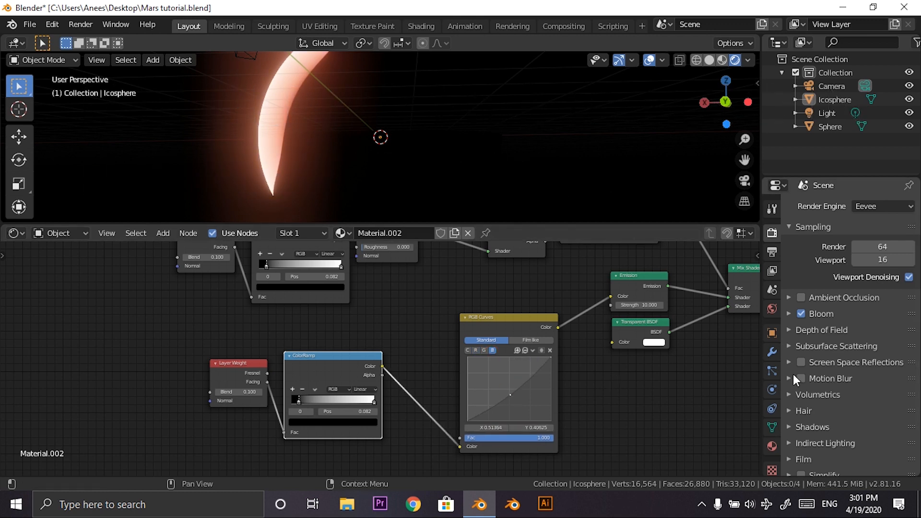
Set the blend mode of the Icosphere's material to Alpha Blend.
{"action": "left_click", "coordinate": [777, 440]}
{"action": "scroll", "coordinate": [850, 390], "scroll_direction": "down", "scroll_amount": 5}
{"action": "left_click", "coordinate": [878, 331]}
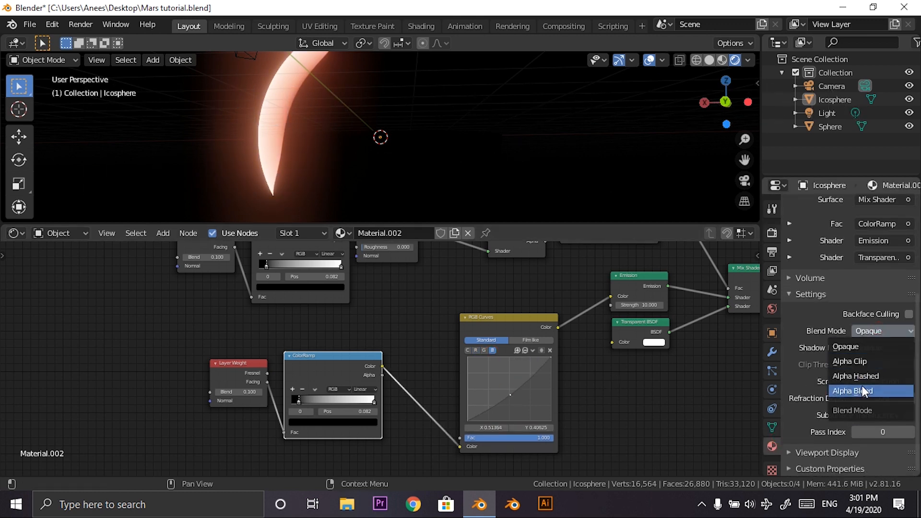
{"action": "left_click", "coordinate": [862, 384]}
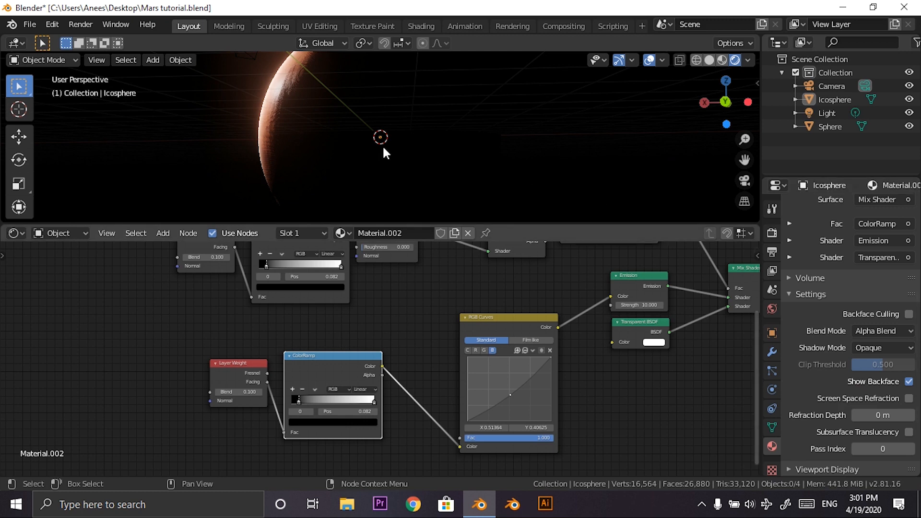
Select the Icosphere and set its material's shadow mode to None.
{"action": "middle_click_drag", "start_coordinate": [347, 141], "coordinate": [427, 154]}
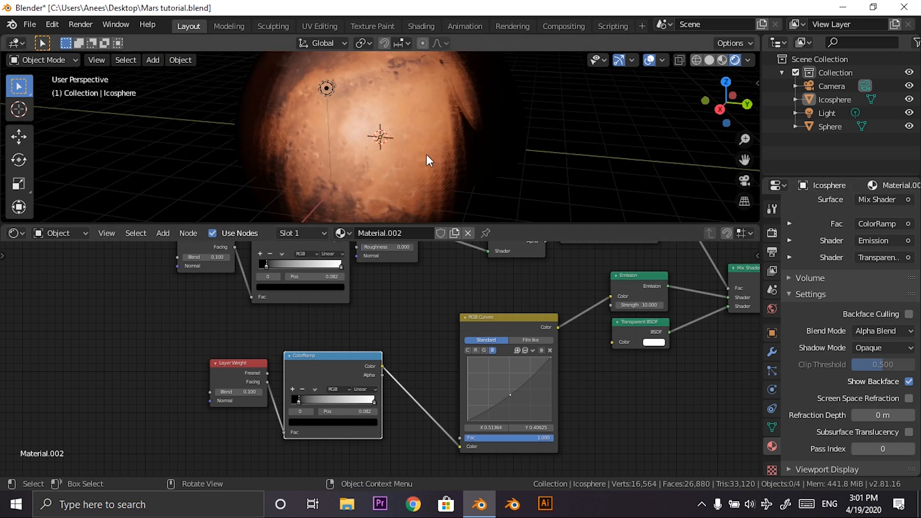
{"action": "middle_click_drag", "start_coordinate": [560, 150], "coordinate": [646, 134]}
{"action": "middle_click_drag", "start_coordinate": [422, 144], "coordinate": [382, 122]}
{"action": "left_click", "coordinate": [836, 122]}
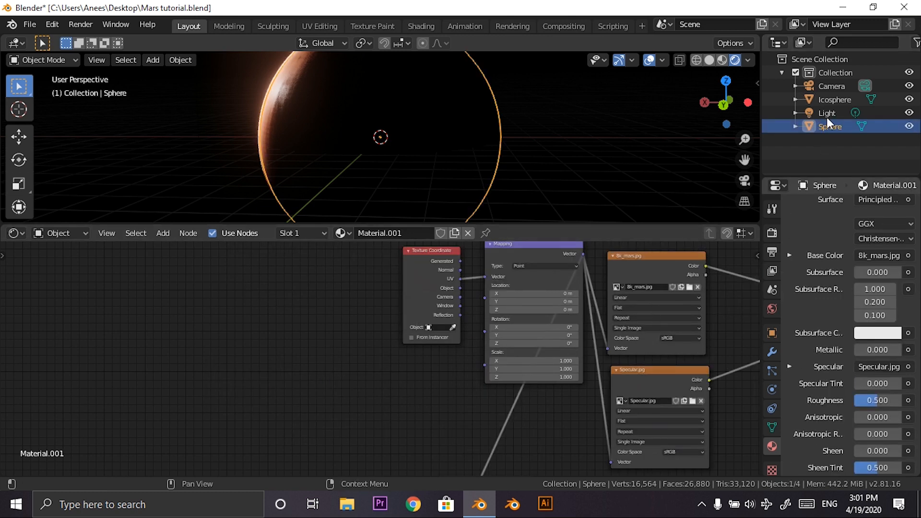
{"action": "left_click", "coordinate": [832, 100]}
{"action": "left_click", "coordinate": [878, 353]}
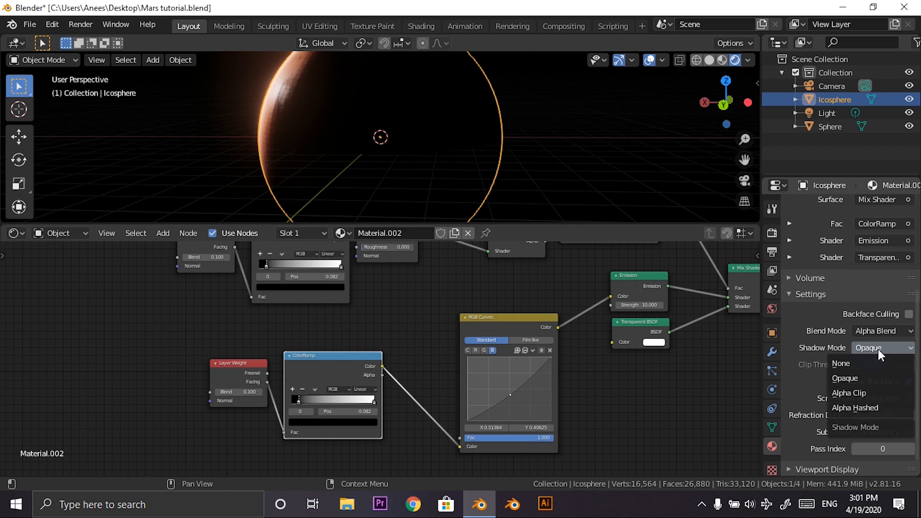
{"action": "left_click", "coordinate": [873, 362]}
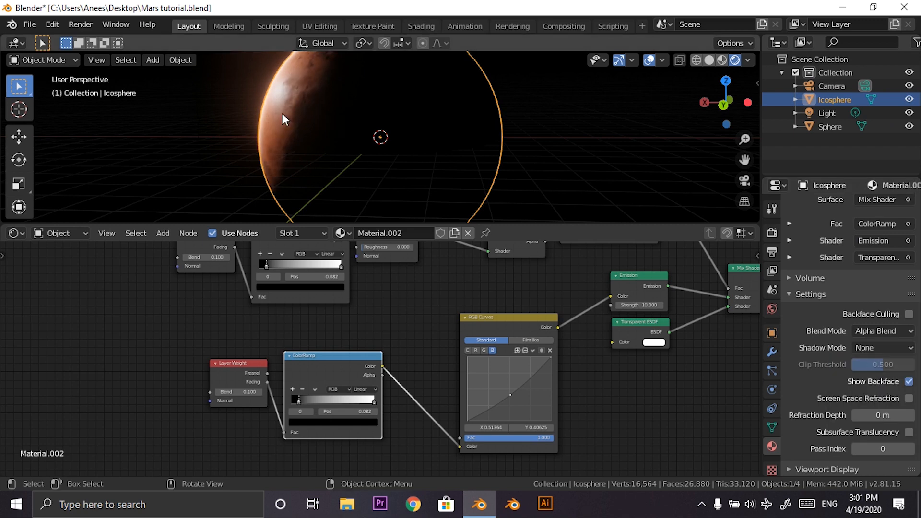
Deselect the Icosphere and examine the planet's surface and atmospheric glow from several angles and distances.
{"action": "scroll", "coordinate": [302, 108], "scroll_direction": "up", "scroll_amount": 5}
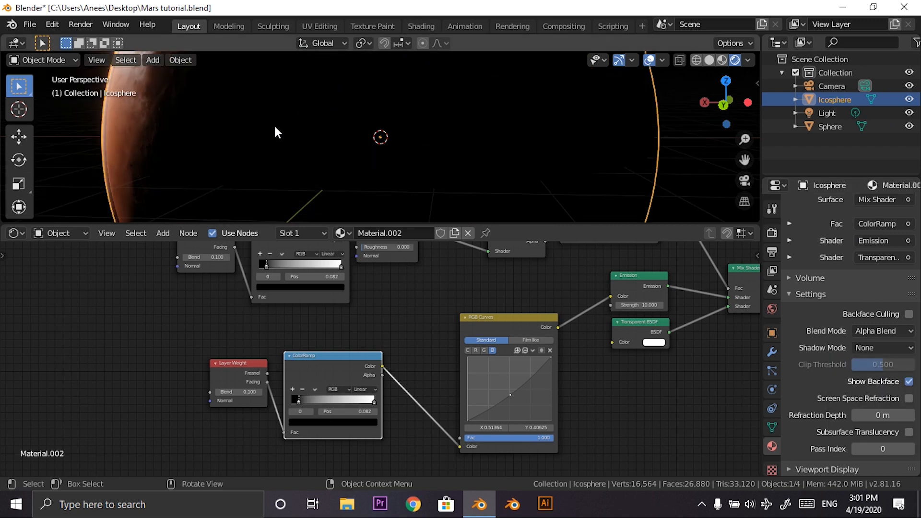
{"action": "middle_click_drag", "start_coordinate": [275, 127], "coordinate": [300, 135]}
{"action": "scroll", "coordinate": [255, 130], "scroll_direction": "down", "scroll_amount": 4}
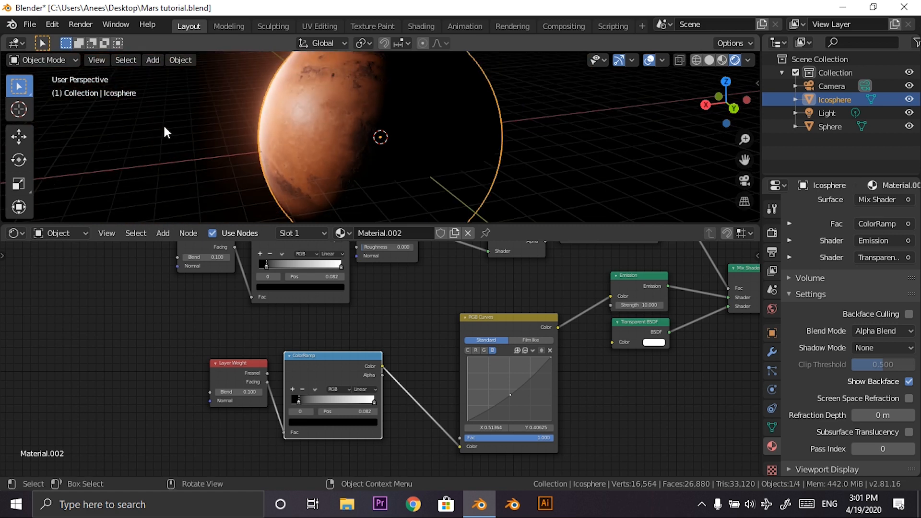
{"action": "left_click", "coordinate": [233, 113]}
{"action": "scroll", "coordinate": [282, 126], "scroll_direction": "up", "scroll_amount": 2}
{"action": "middle_click_drag", "start_coordinate": [282, 127], "coordinate": [295, 110]}
{"action": "scroll", "coordinate": [273, 203], "scroll_direction": "up", "scroll_amount": 3}
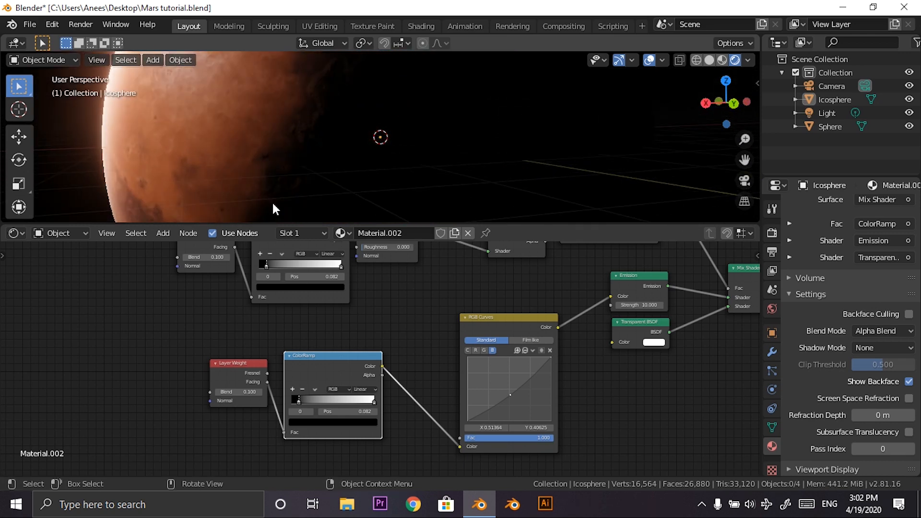
Save the Blender file and enlarge the 3D viewport by shrinking the node editor.
{"action": "scroll", "coordinate": [421, 289], "scroll_direction": "down", "scroll_amount": 3}
{"action": "key", "text": "ctrl+s"}
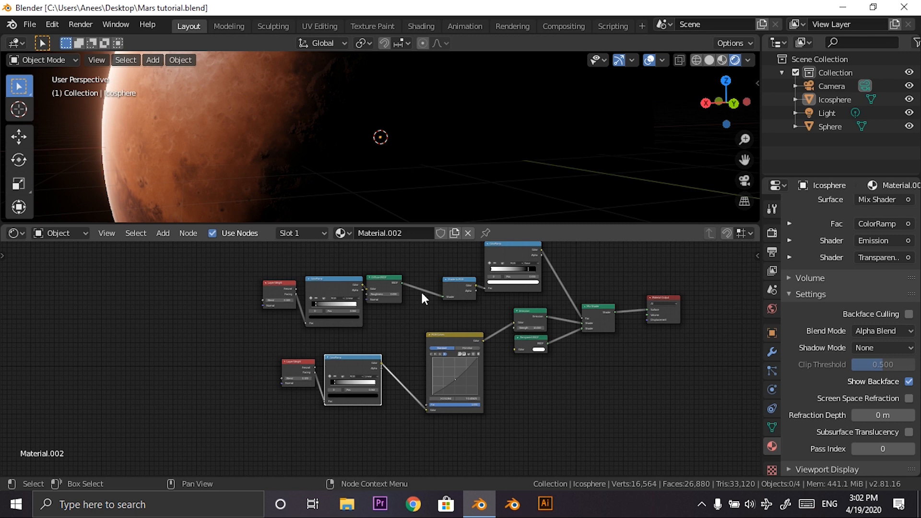
{"action": "scroll", "coordinate": [538, 344], "scroll_direction": "down", "scroll_amount": 2}
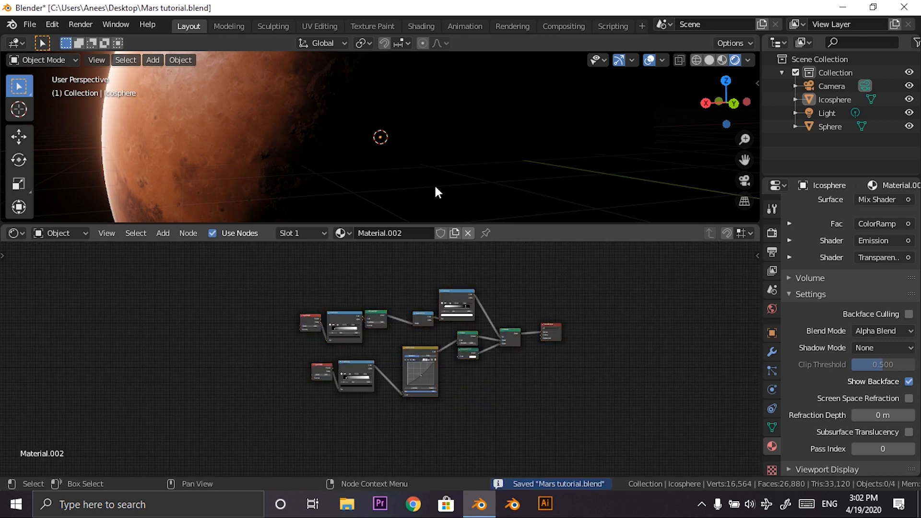
{"action": "left_click_drag", "start_coordinate": [607, 225], "coordinate": [603, 429]}
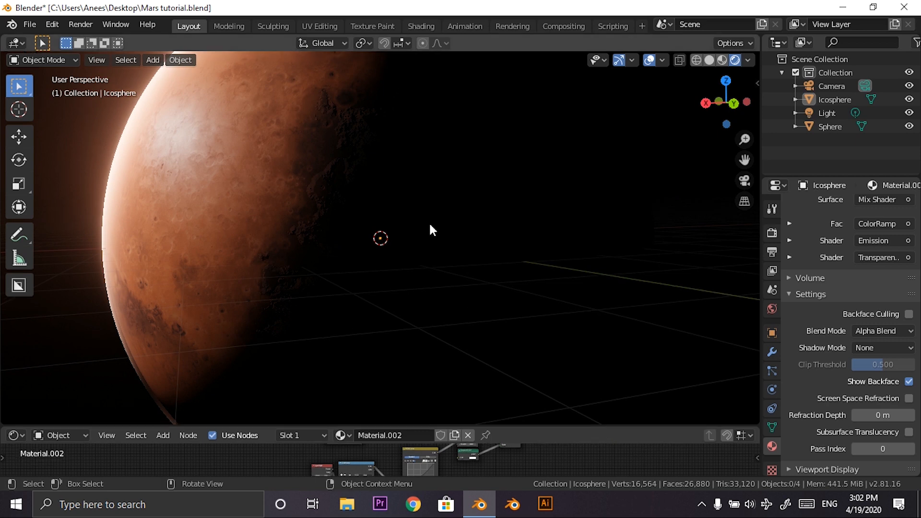